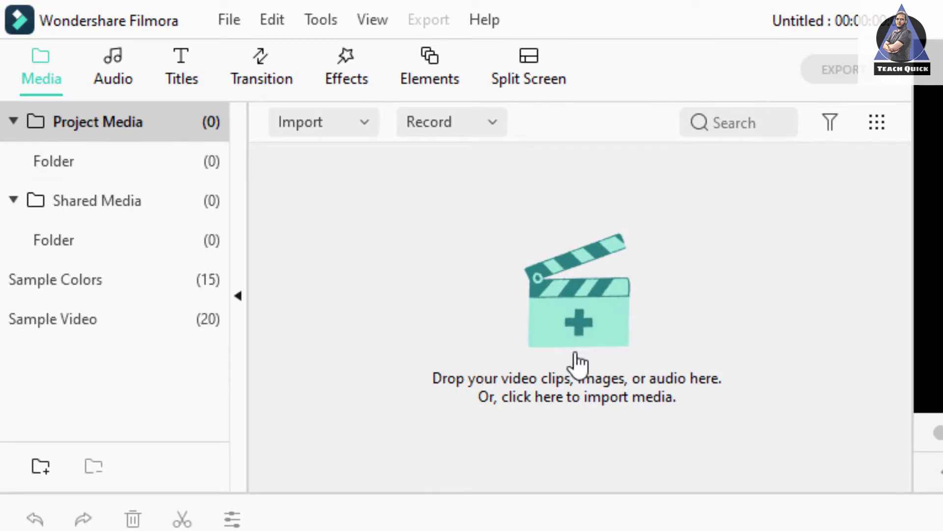
Step: Import the video 1080P Match Framerate 3-1.m4v from the Desktop into the project media
left_click(576, 336)
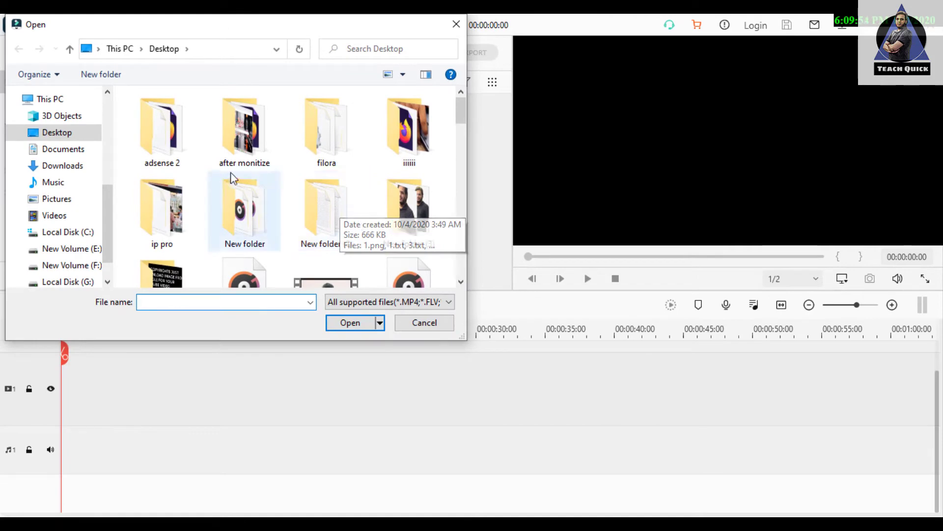
left_click(456, 24)
left_click(316, 207)
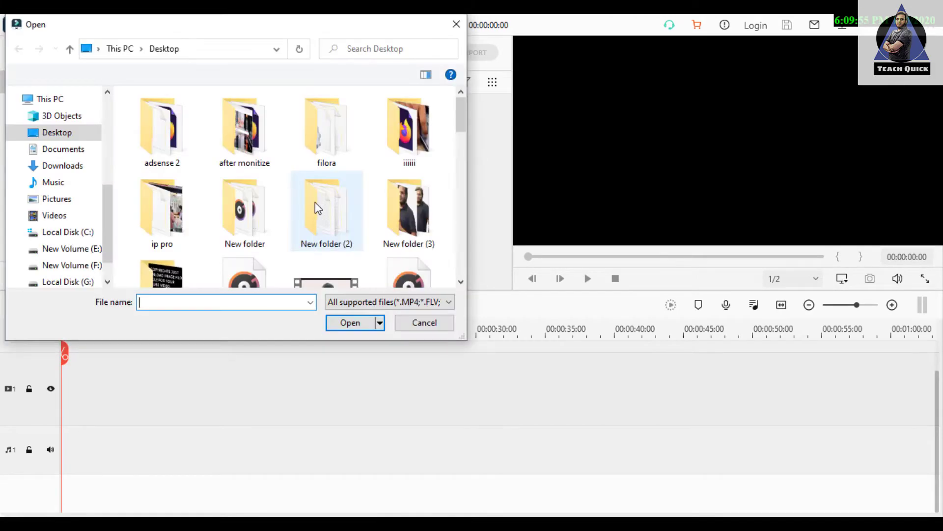
scroll(319, 211, "down", 5)
scroll(330, 221, "up", 5)
scroll(339, 236, "down", 2)
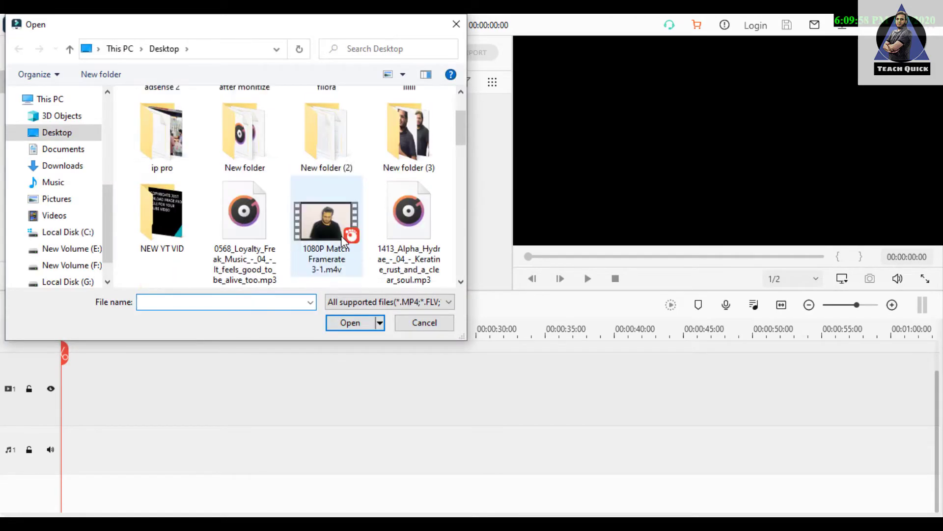
scroll(342, 238, "down", 2)
double_click(326, 157)
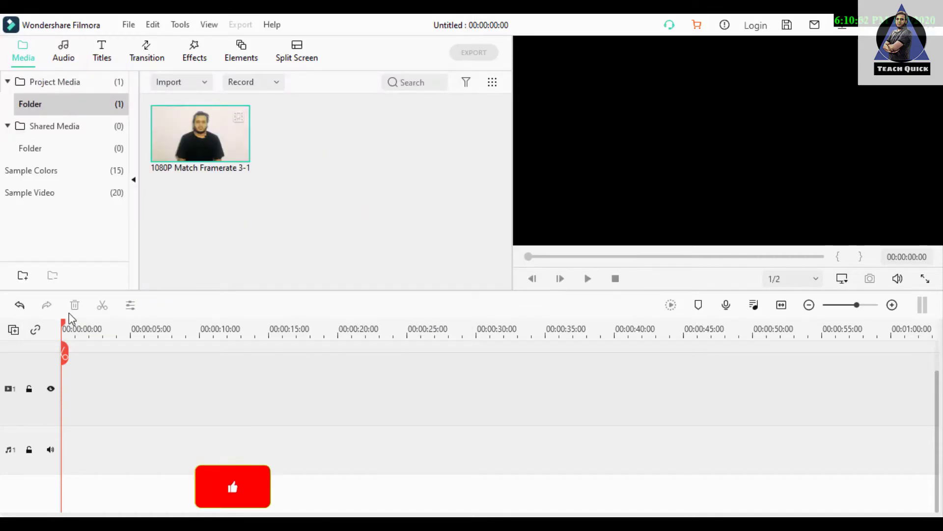
Step: Shrink the editor window, add big file.mp4 from the desktop to the project media folder, and restore the window to full size
left_click(903, 25)
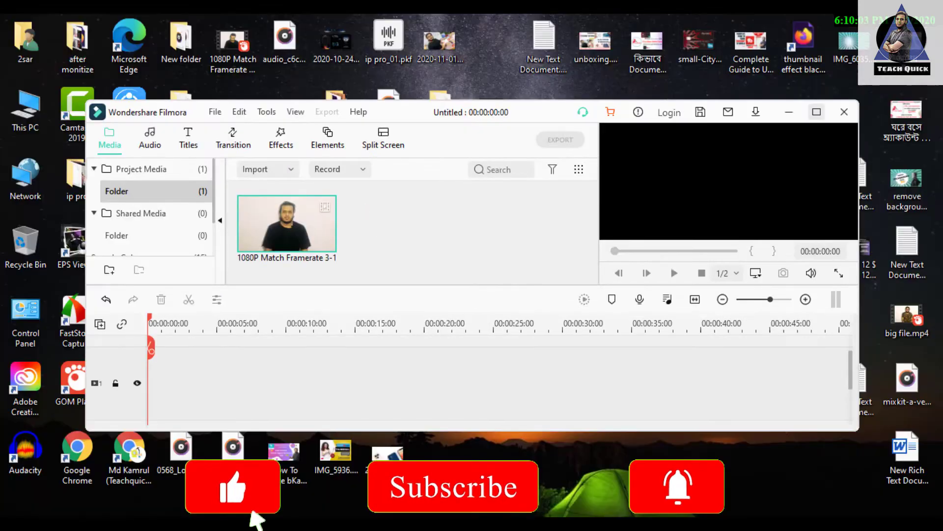
left_click_drag(906, 317, 463, 227)
left_click(813, 113)
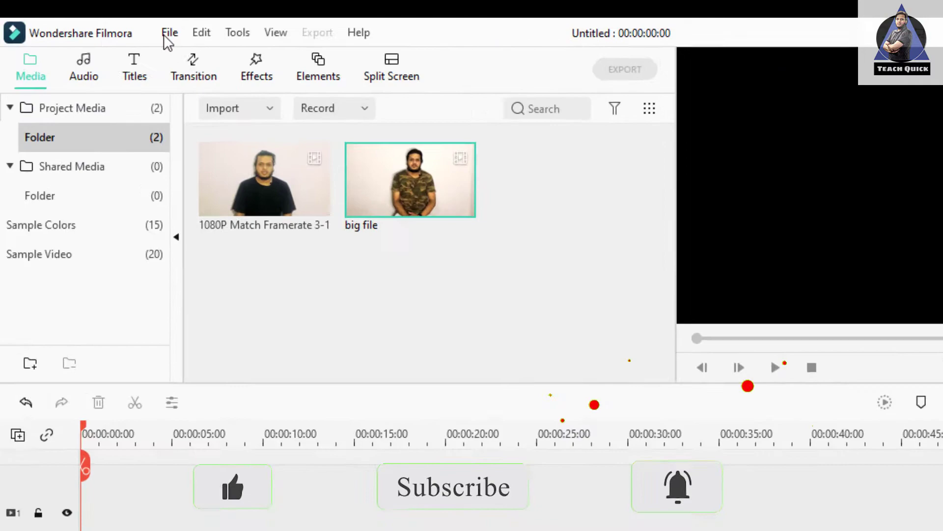
Step: Import big file.mp4 again from the Desktop using the Import Media Files command
left_click(168, 34)
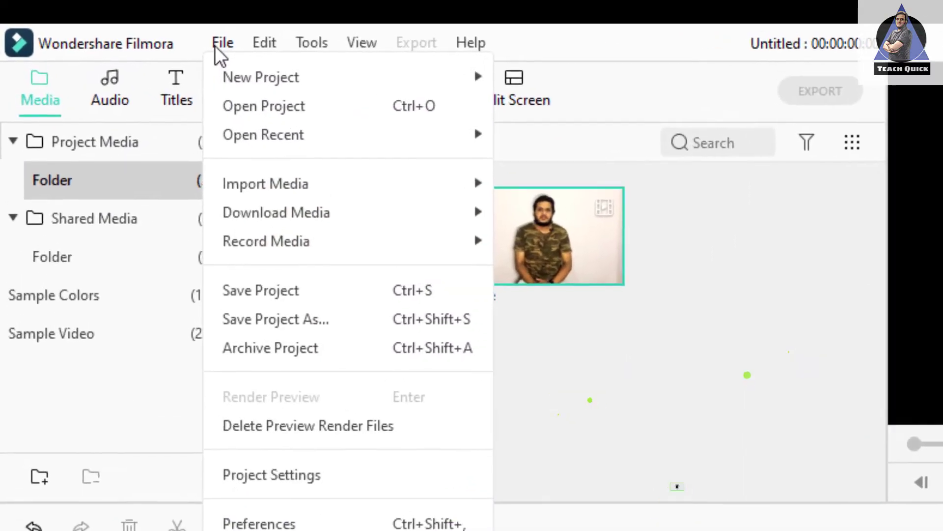
mouse_move(351, 145)
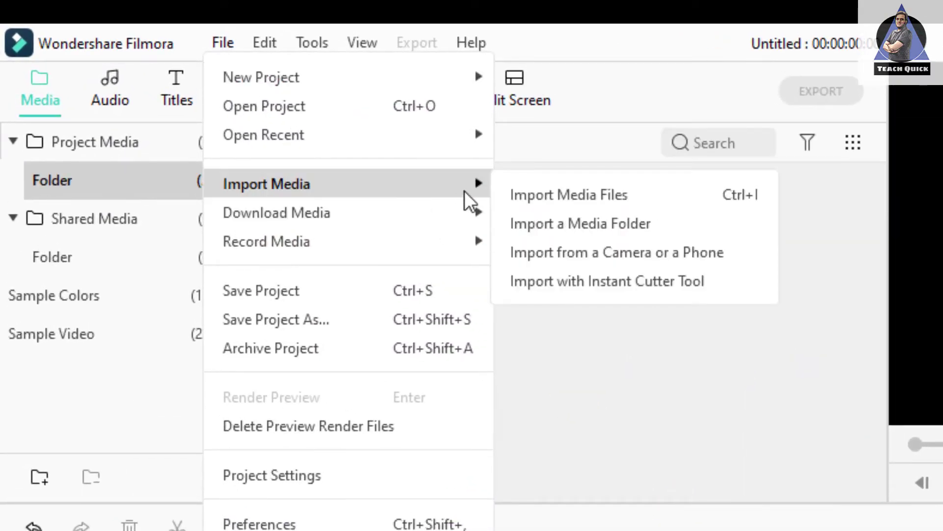
left_click(545, 197)
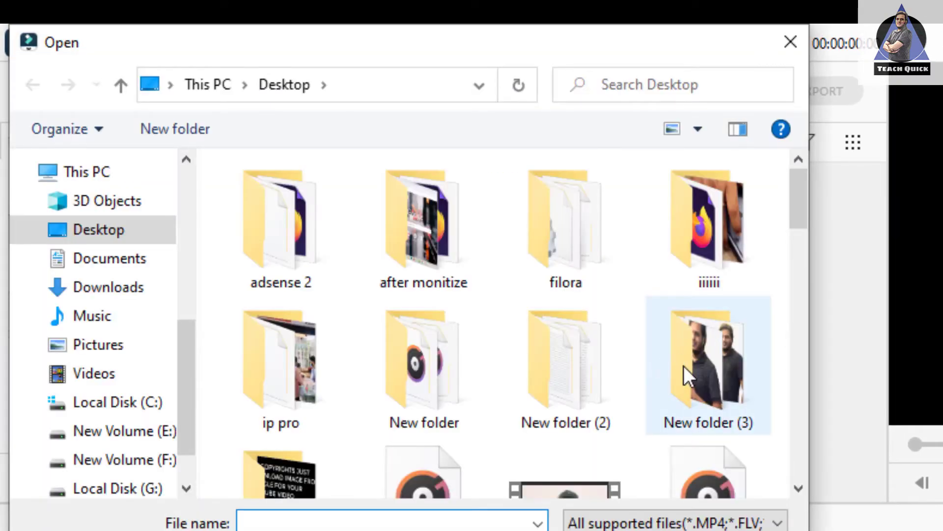
scroll(683, 366, "down", 10)
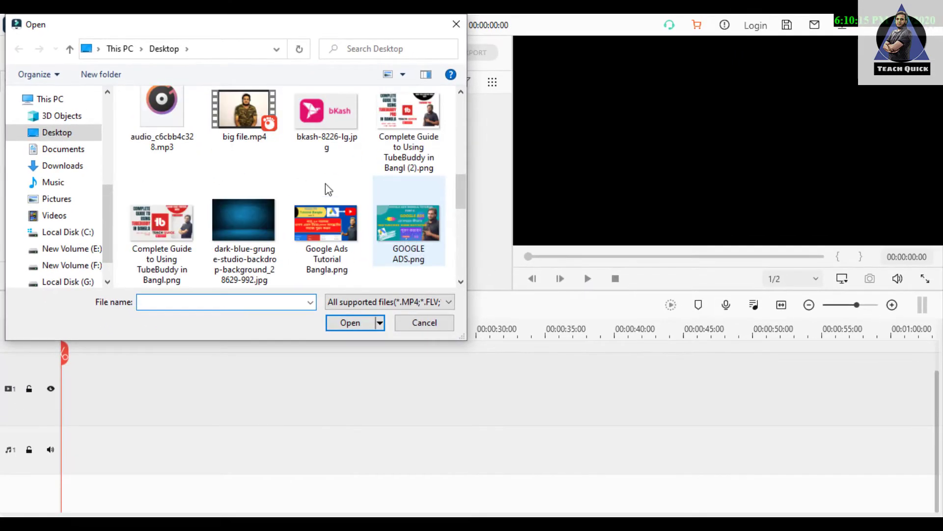
double_click(247, 118)
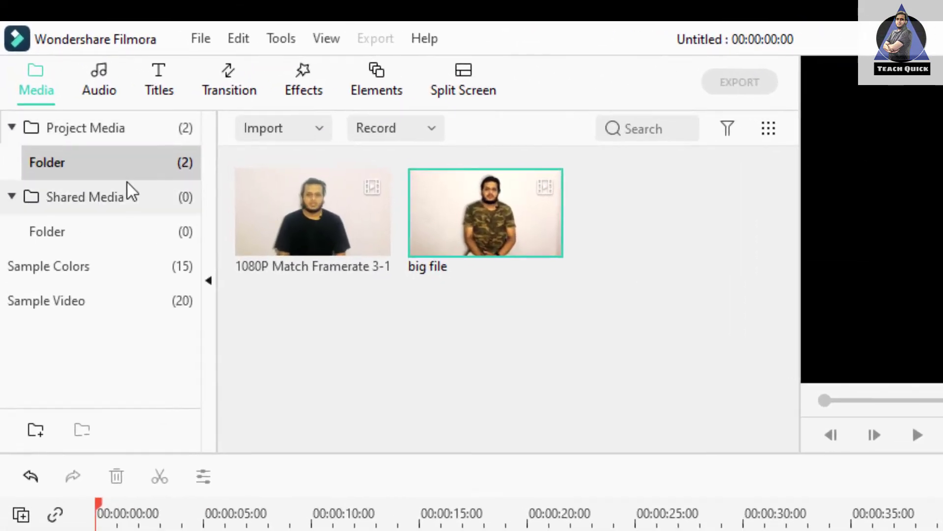
Step: Browse the Sample Colors collection and preview the Gradient 2, White and Black samples
double_click(37, 133)
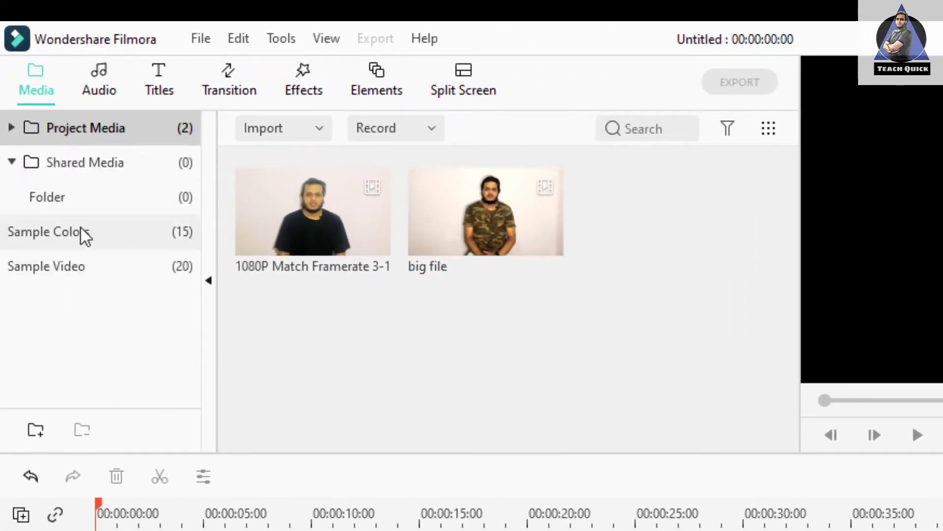
left_click(83, 228)
scroll(455, 314, "down", 5)
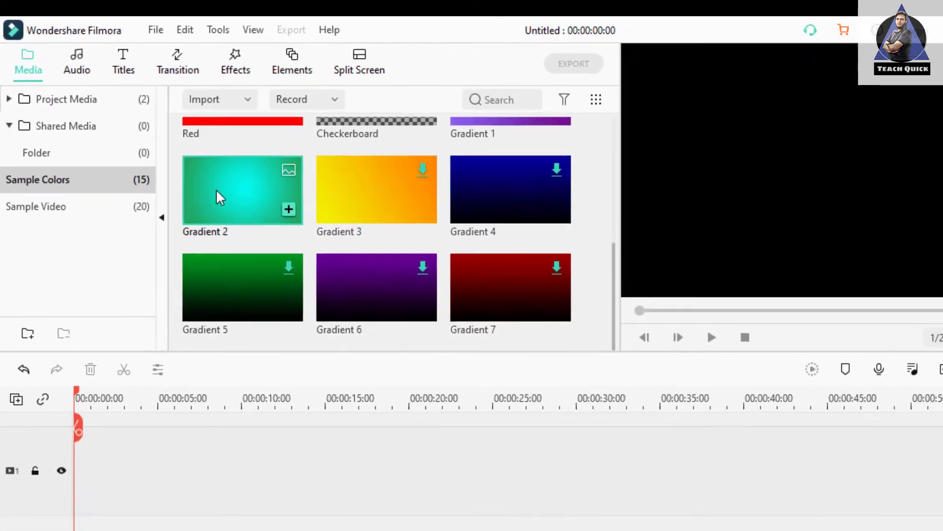
double_click(282, 253)
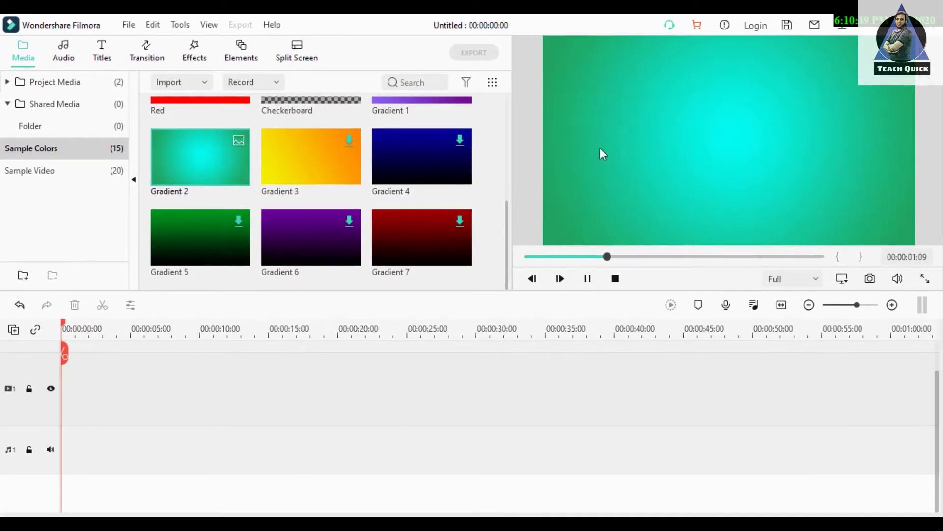
scroll(306, 198, "up", 5)
left_click(296, 146)
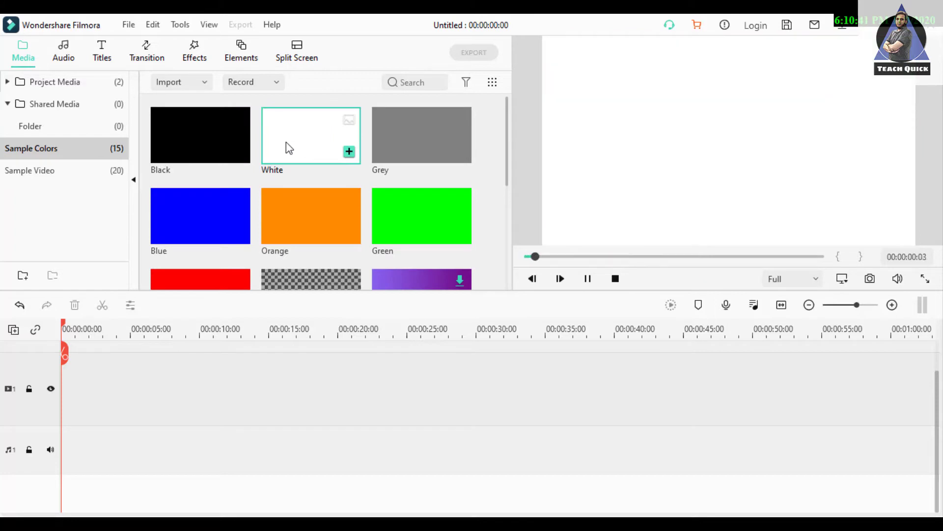
left_click(213, 140)
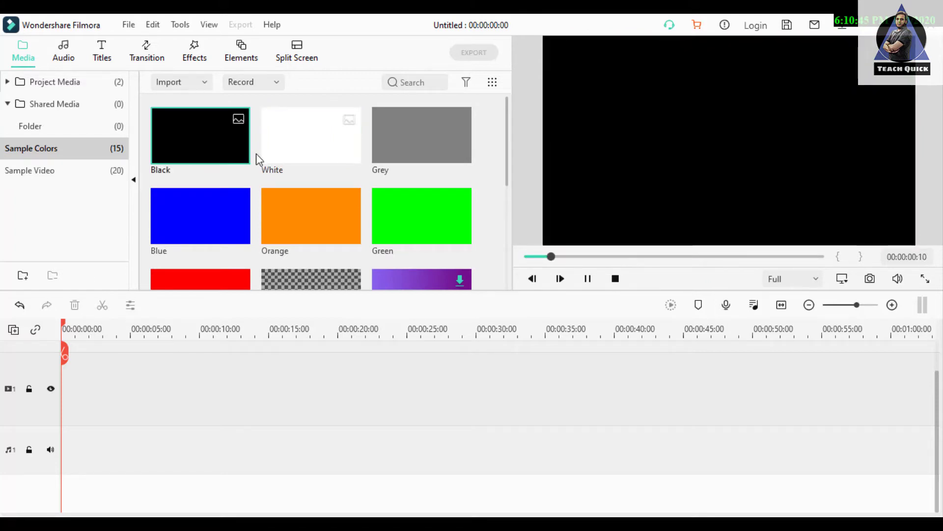
Step: Add the 1080P Match Framerate 3-1 clip from Project Media to the timeline, matching the project settings to the media at 1920 x 1080 30fps
left_click(72, 84)
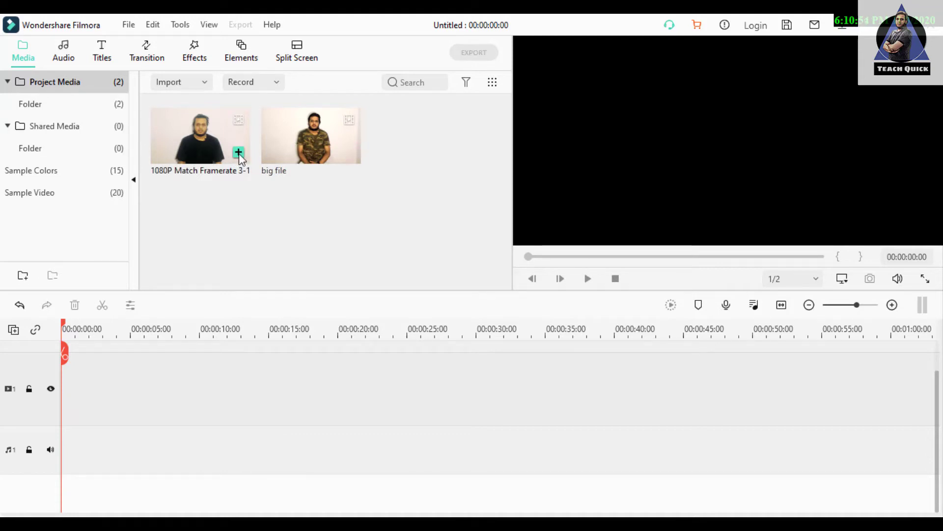
left_click(239, 152)
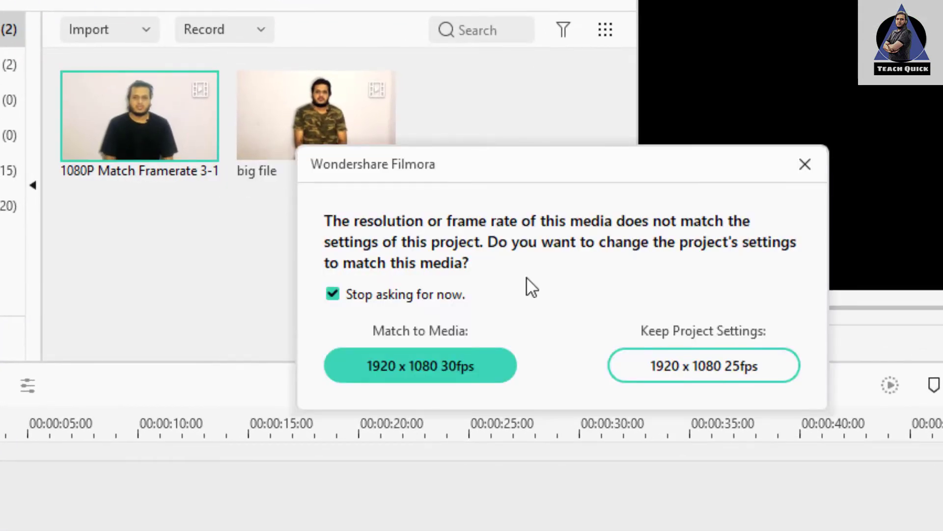
left_click(472, 366)
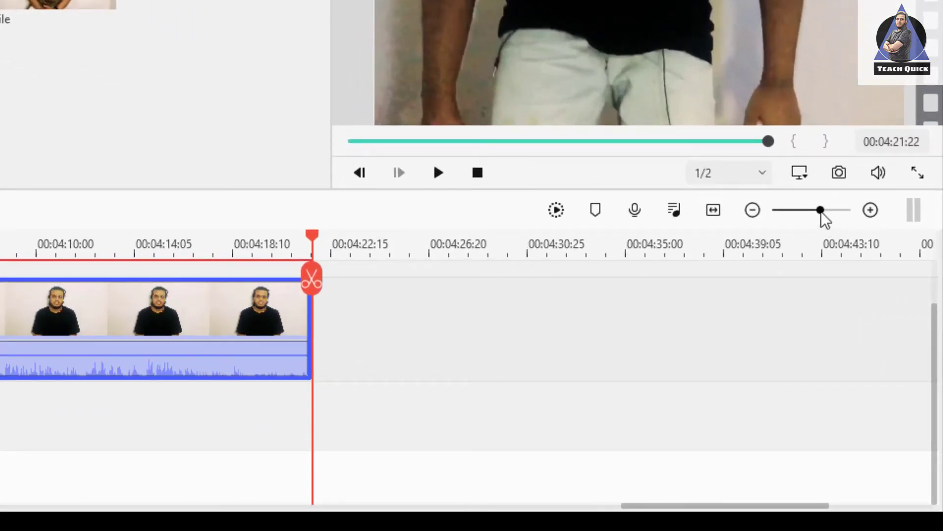
Step: Try out the timeline zoom, move the playhead back to 00:03:32:02, and show the beginning of the clip
mouse_move(821, 212)
left_mouse_down()
mouse_move(796, 215)
mouse_move(827, 211)
left_mouse_up()
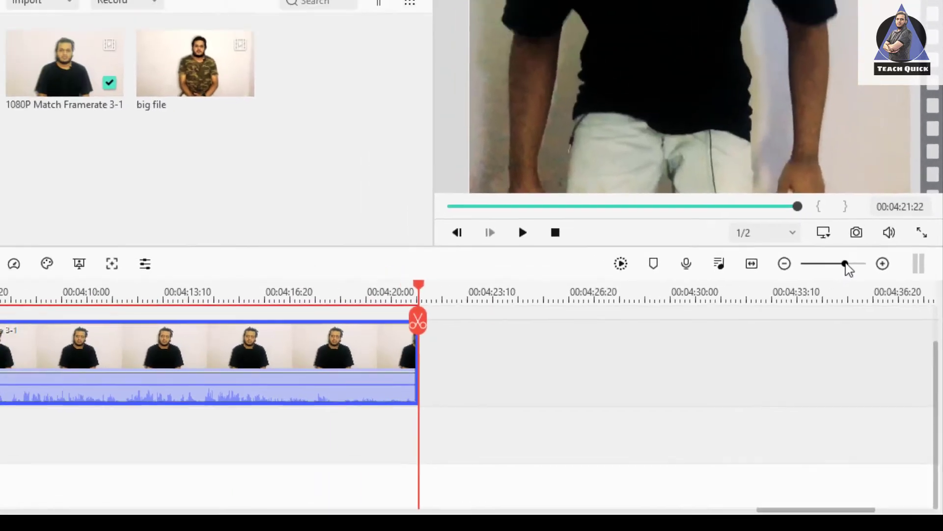
left_click_drag(846, 264, 841, 264)
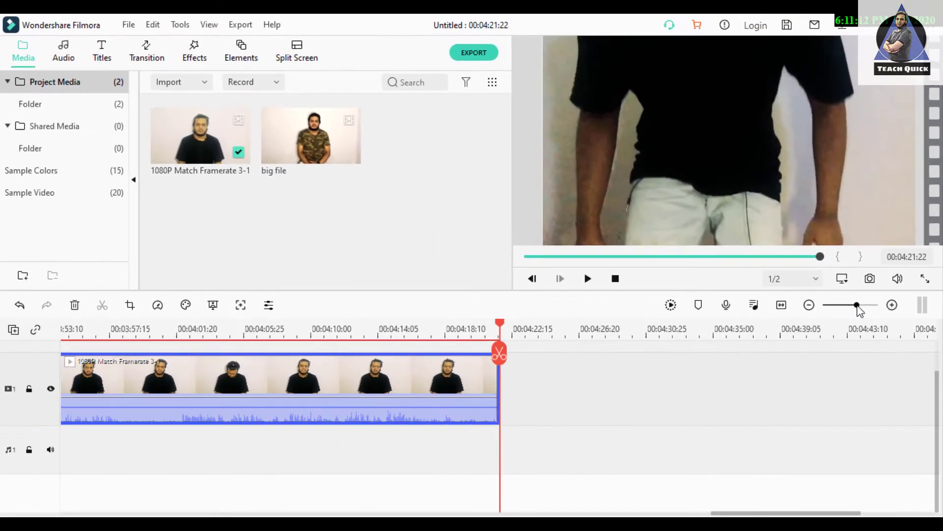
left_click_drag(502, 328, 3, 346)
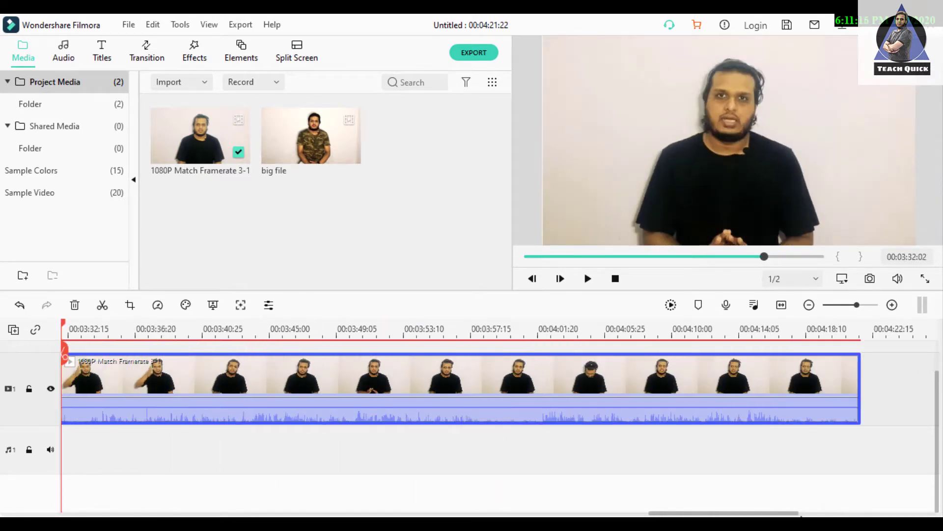
left_click_drag(735, 513, 89, 488)
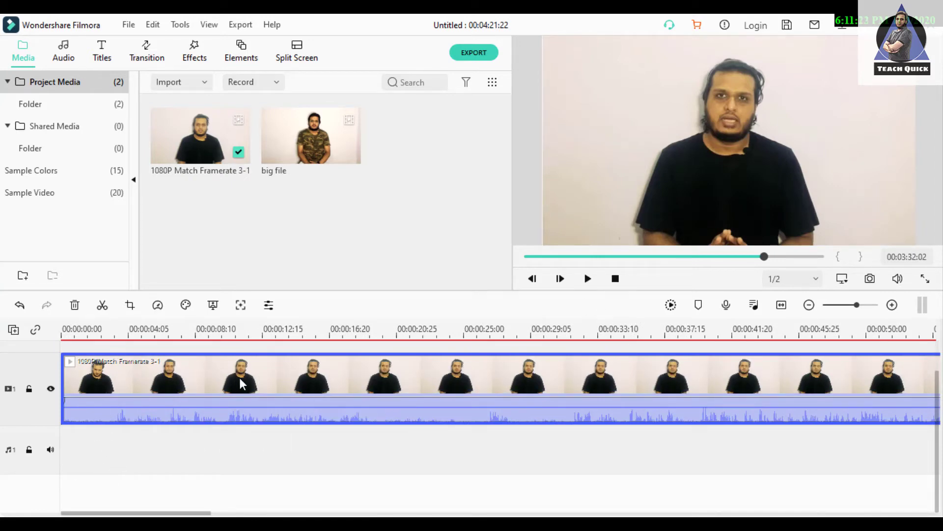
Step: Open the timeline clip's video properties for viewing, close them without changes, and deselect the clip
double_click(198, 380)
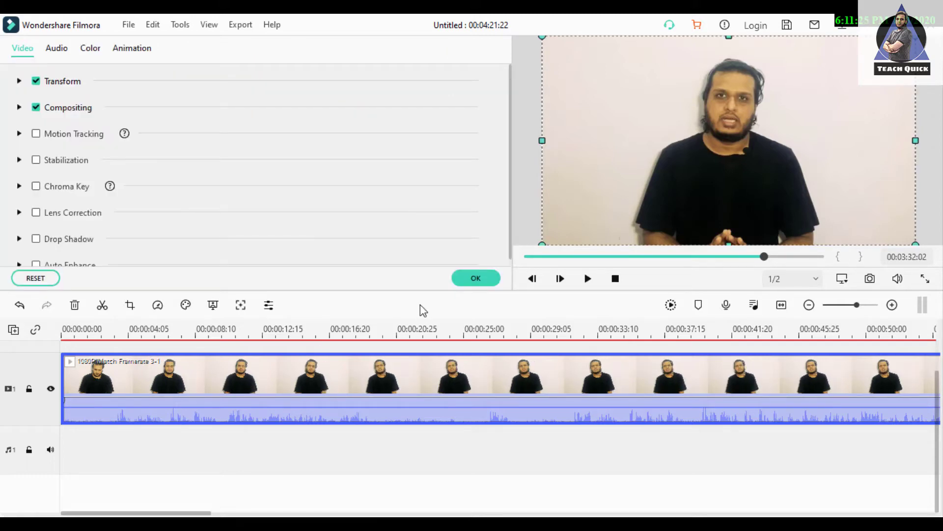
left_click(472, 277)
left_click(255, 439)
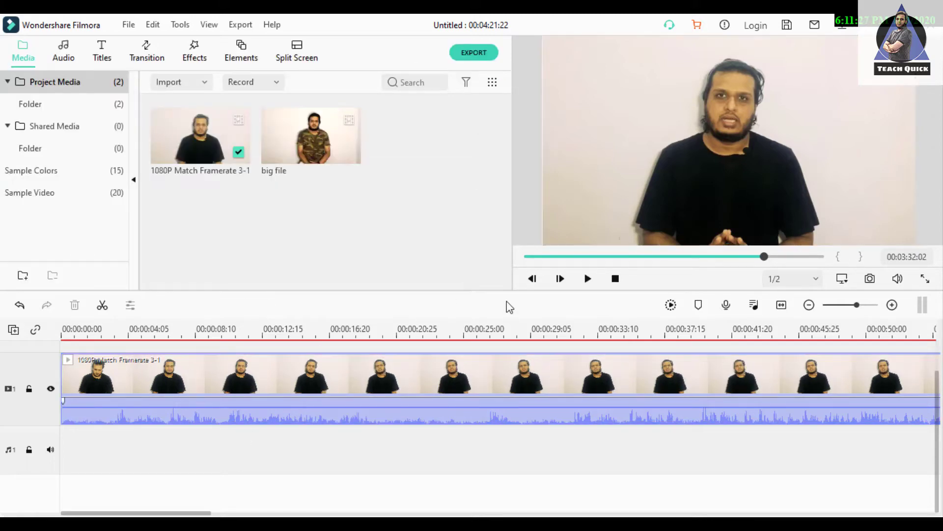
Step: Play the clip briefly, move the playhead back to 00:03:13:06, and split the clip there
left_click(587, 279)
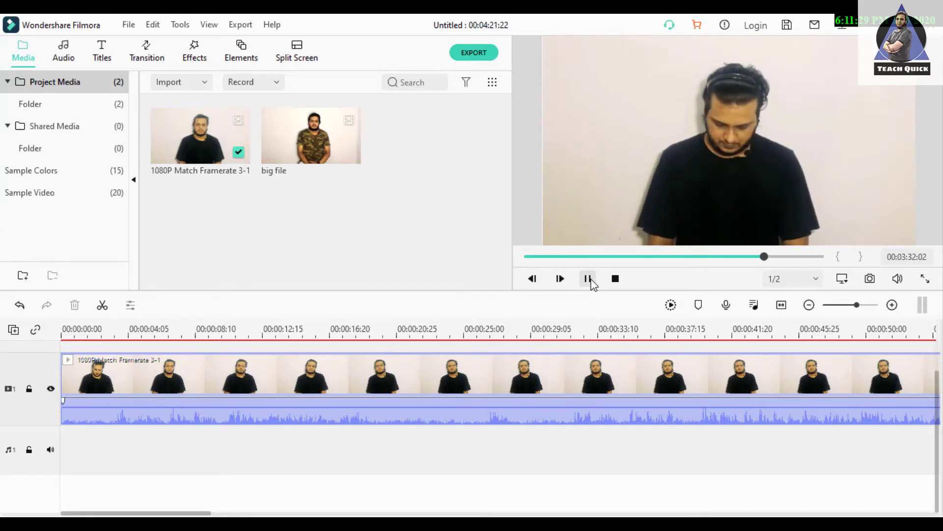
left_click(589, 279)
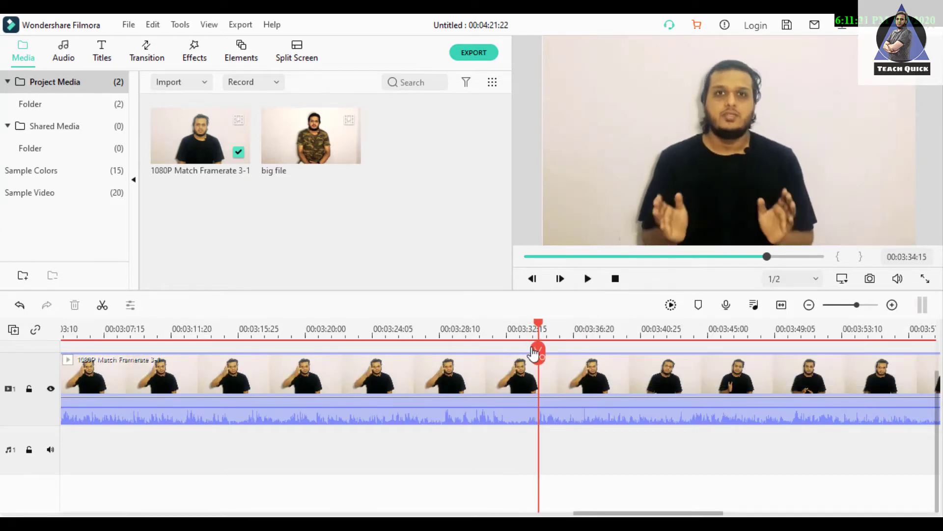
left_click_drag(537, 331, 196, 341)
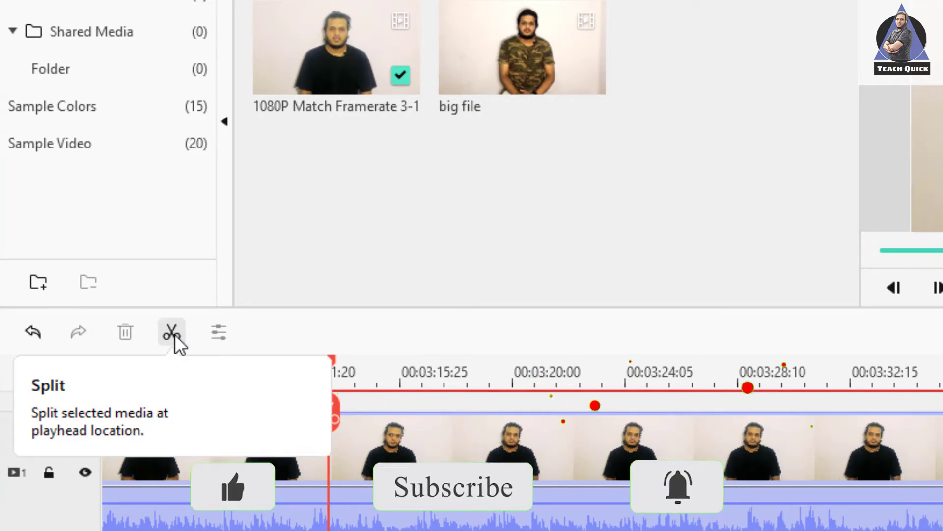
left_click(172, 334)
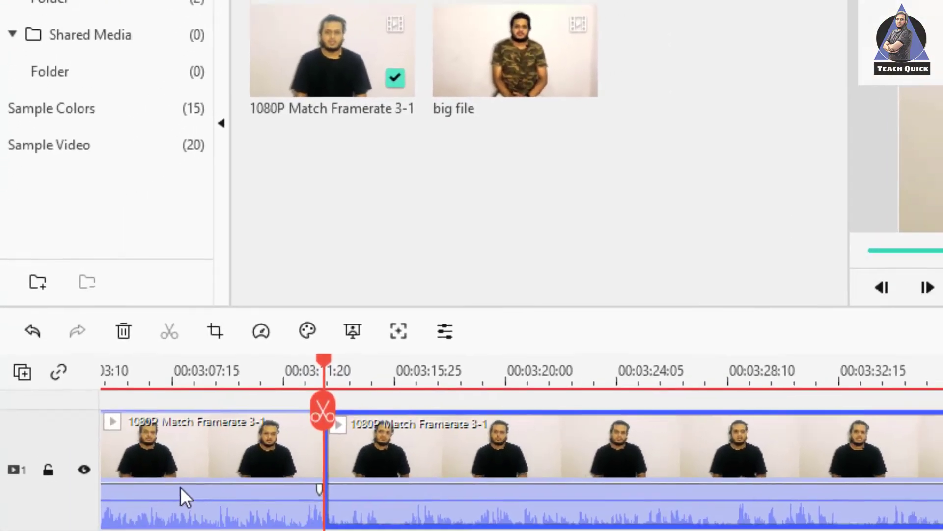
Step: Delete the segment before the split and the remaining segment from the timeline
left_click(189, 499)
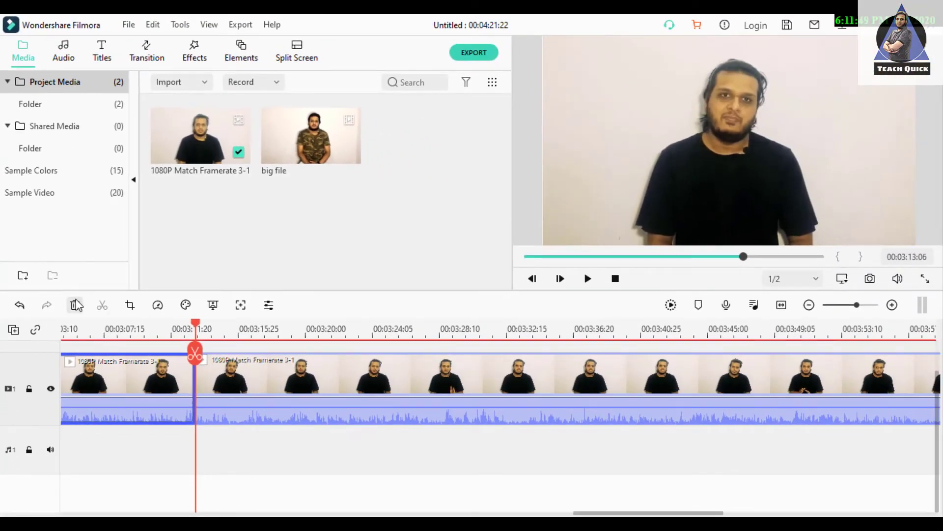
left_click(74, 303)
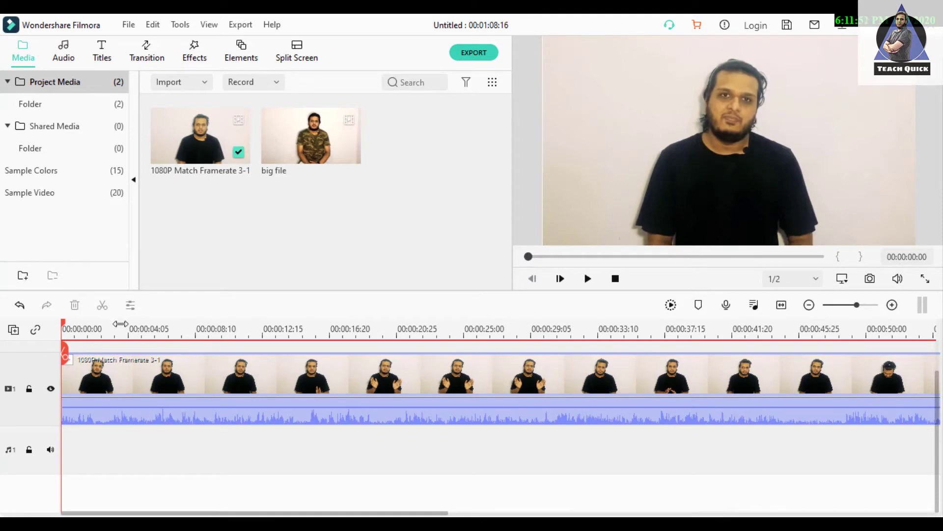
left_click(402, 415)
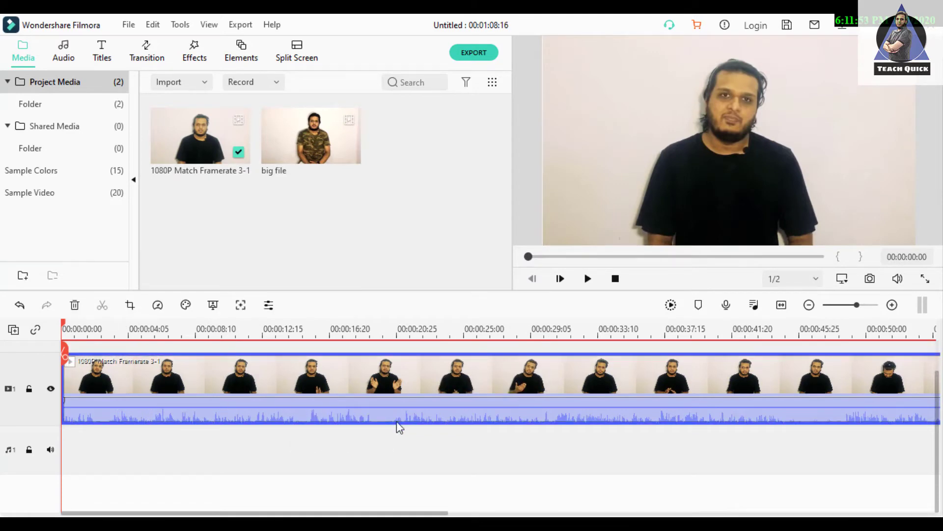
left_click(75, 305)
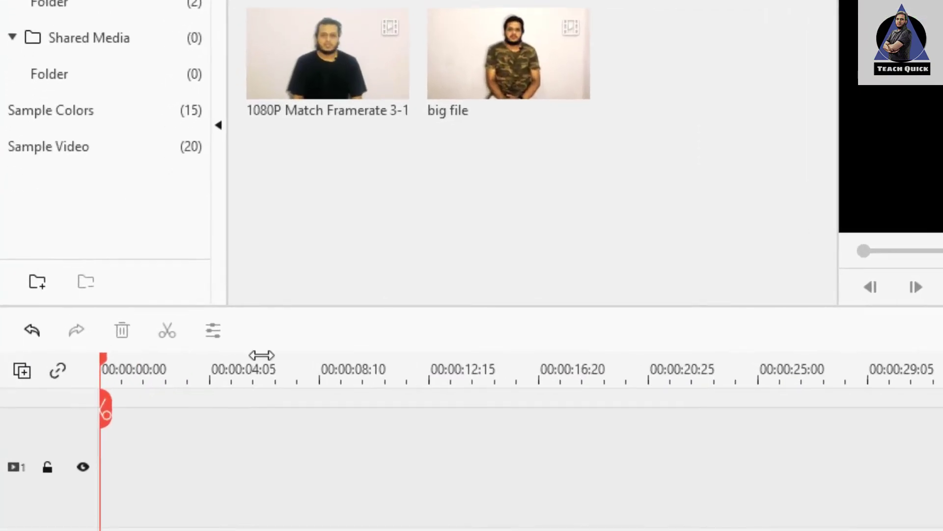
Step: Undo the last segment deletion and redo it
left_click(32, 336)
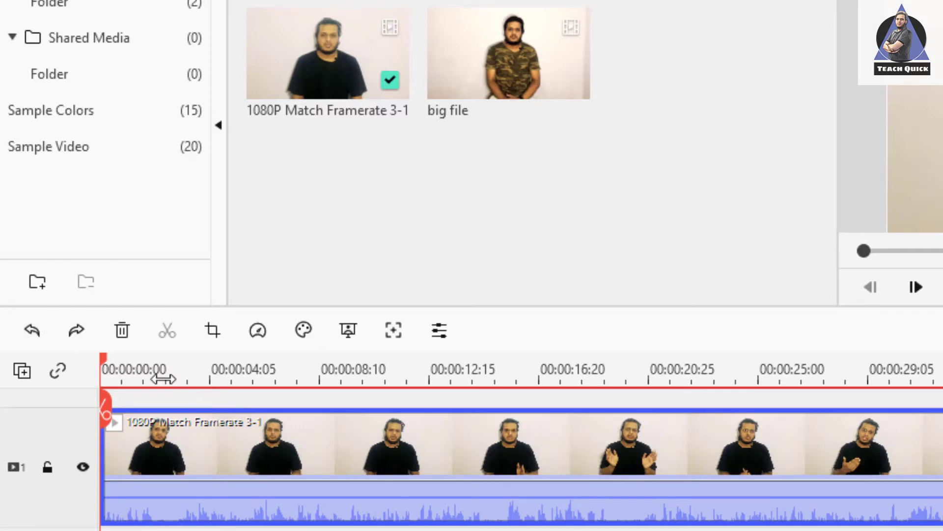
left_click(77, 338)
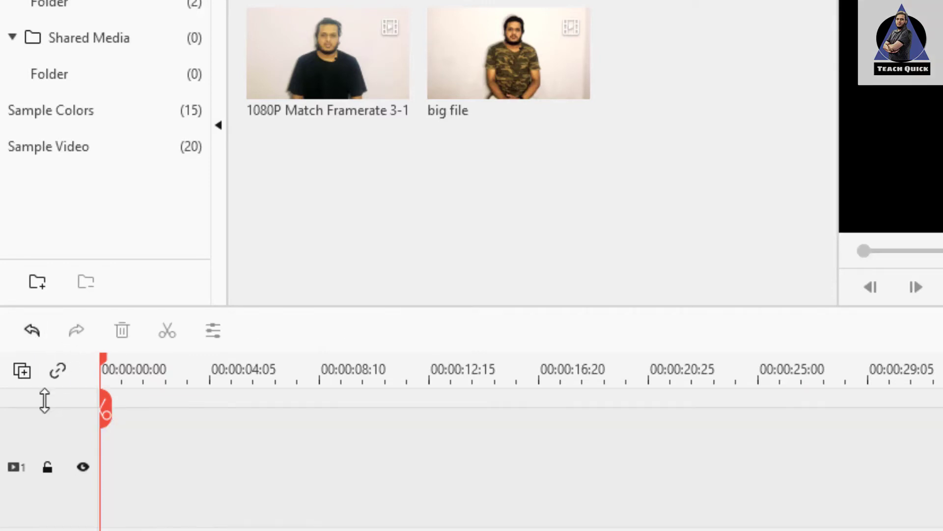
Step: Undo the segment deletions and the split to restore the whole clip on the timeline
left_click(31, 331)
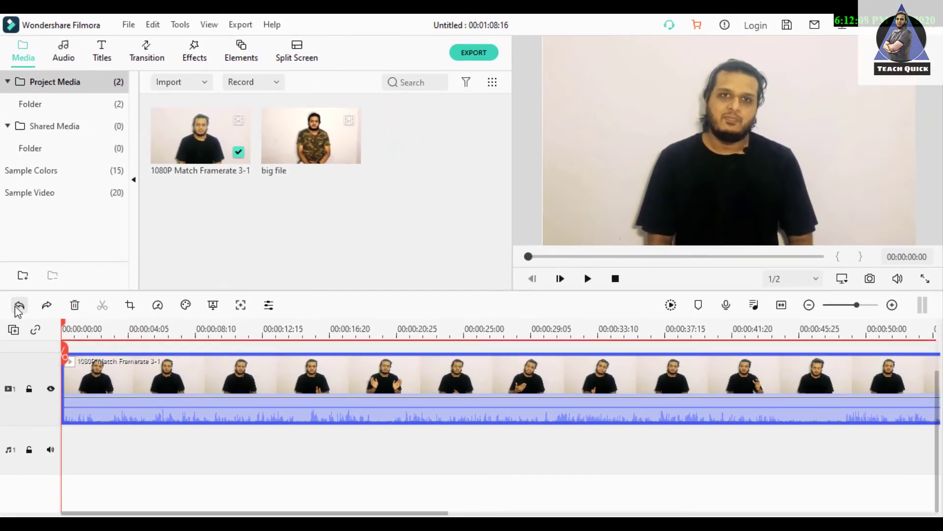
left_click(18, 305)
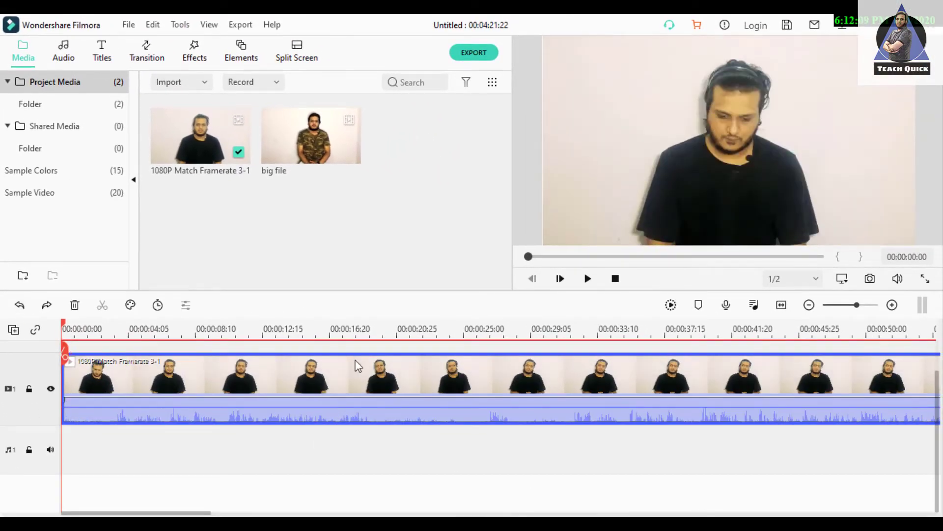
left_click(18, 305)
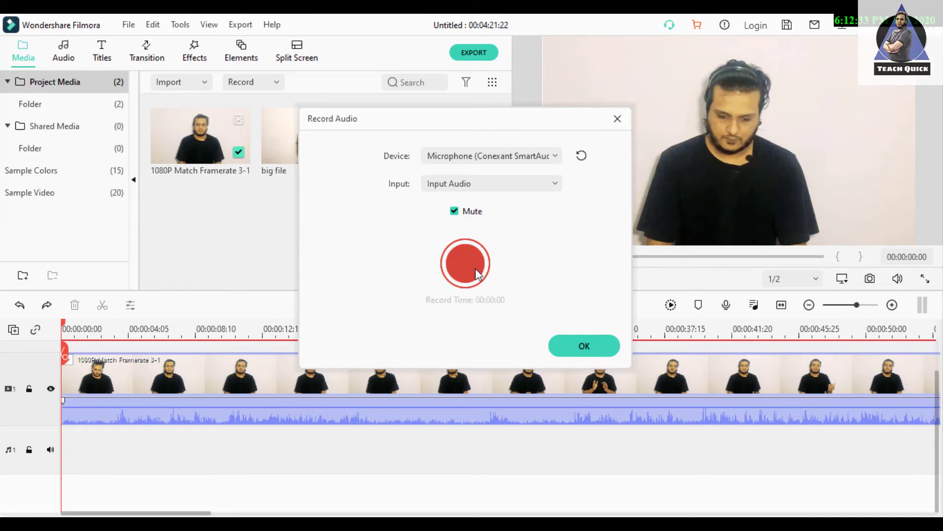
Step: Close the audio recording dialog without recording, and enable Transform in the timeline clip's video properties
left_click(578, 354)
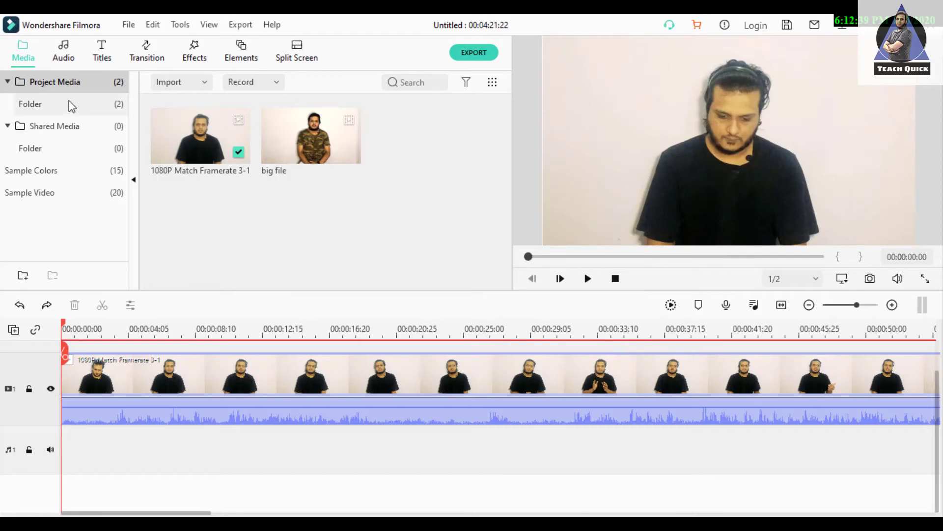
double_click(251, 375)
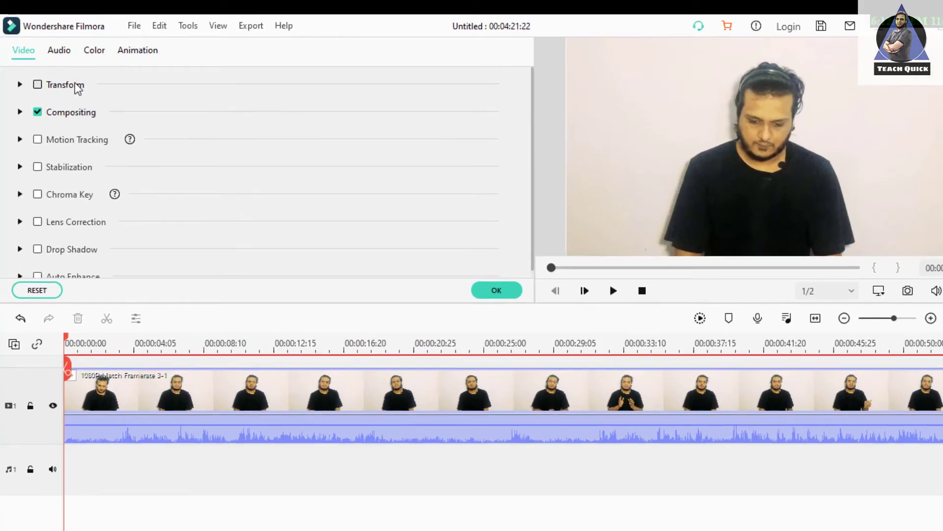
left_click(74, 84)
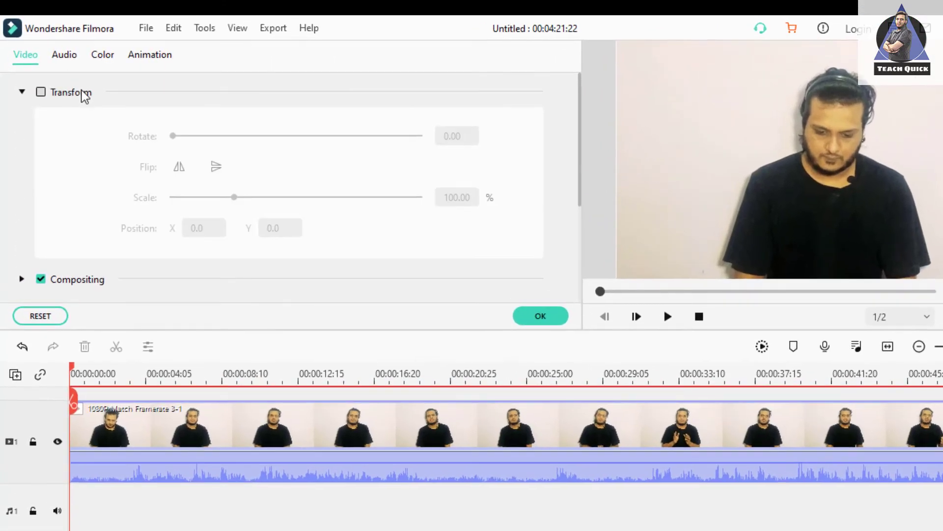
left_click(84, 95)
Step: Try the clip's rotation and its horizontal and vertical flips, and set its scale to 100.64%
mouse_move(176, 137)
left_mouse_down()
mouse_move(208, 140)
mouse_move(172, 136)
left_mouse_up()
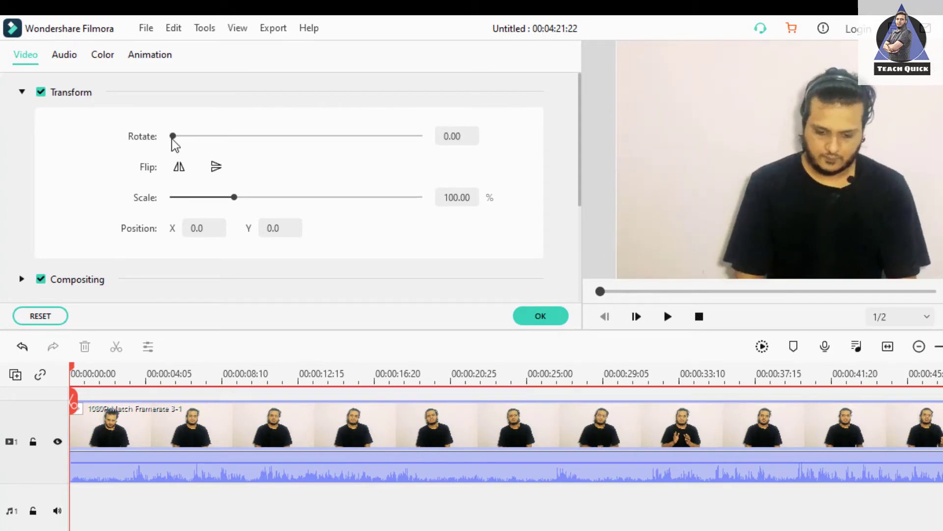
left_click(180, 168)
left_click(180, 169)
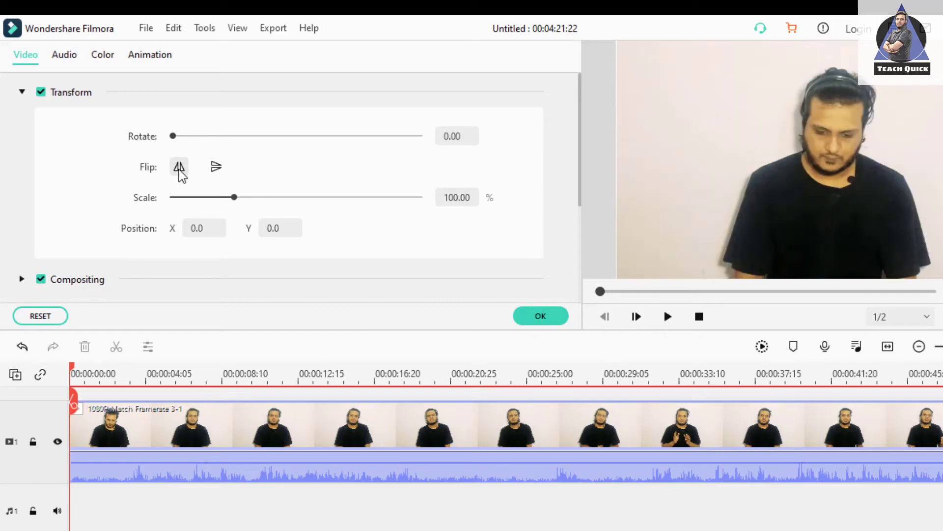
left_click(216, 169)
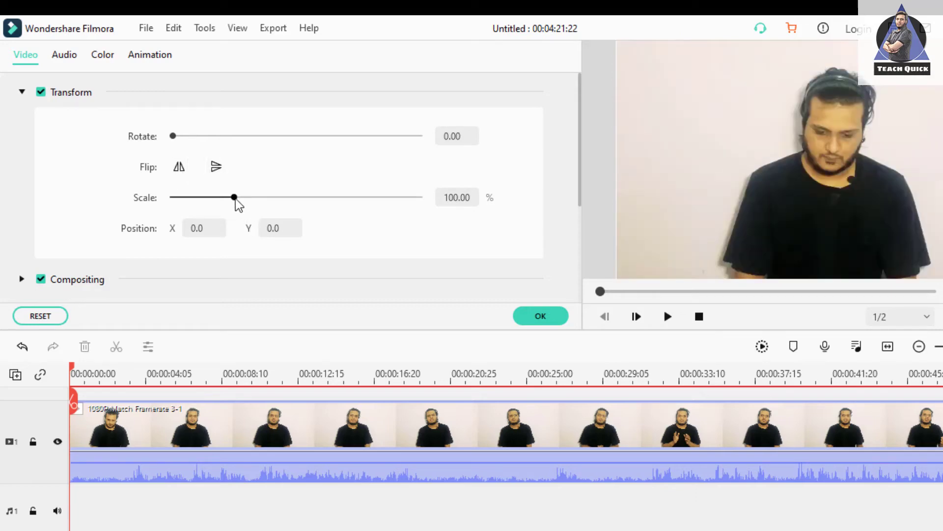
left_click(235, 198)
left_click_drag(236, 199, 208, 187)
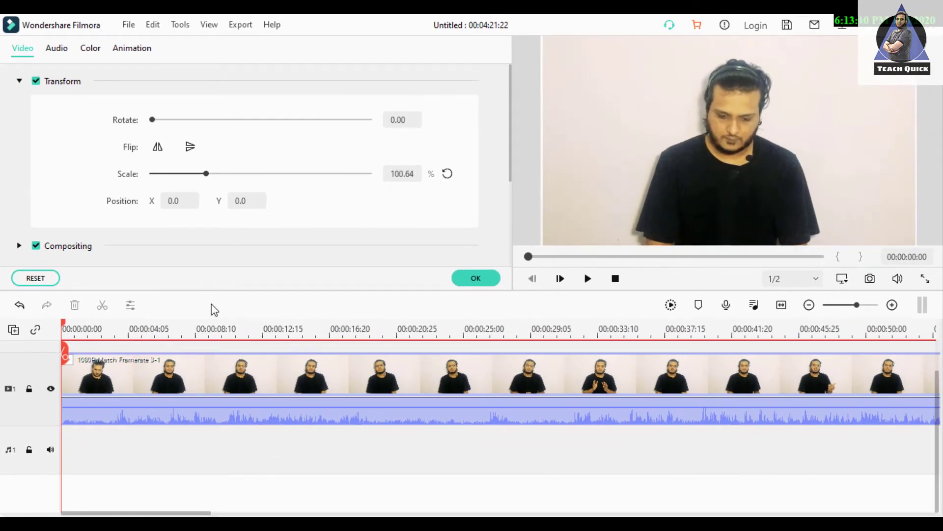
Step: Crop the timeline clip at a 16:9 ratio to about 1648 × 927 around the man and apply it
left_click(217, 375)
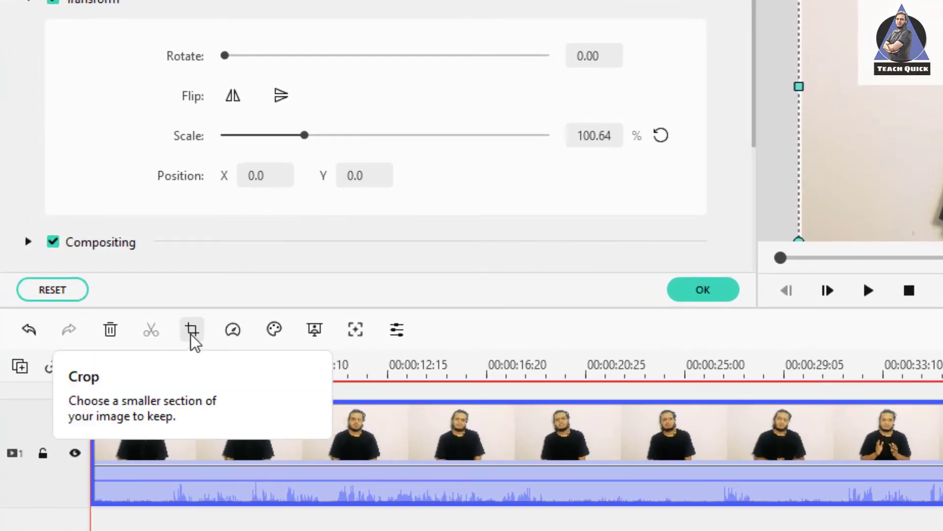
left_click(191, 335)
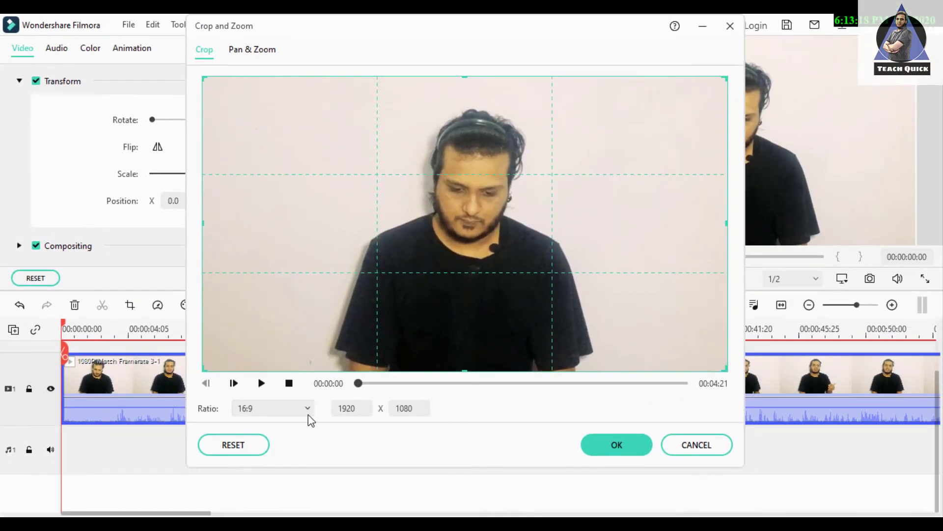
left_click(309, 416)
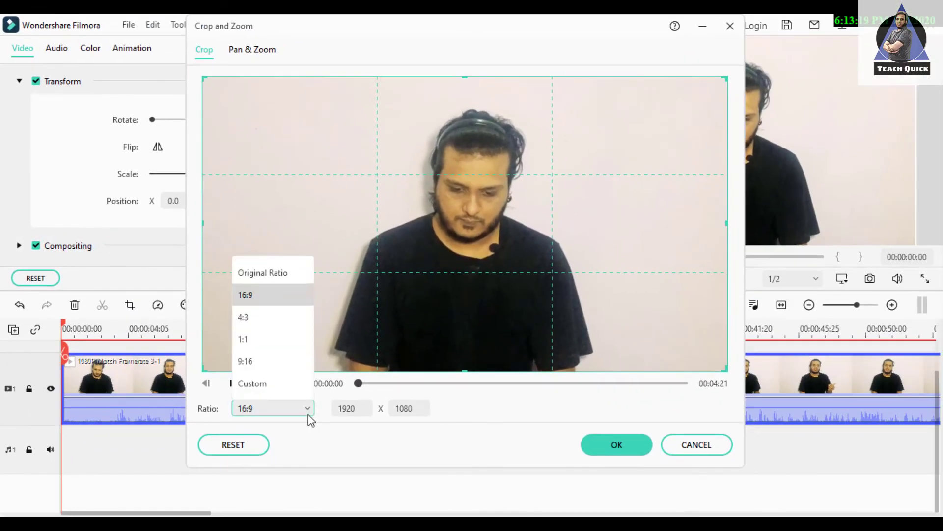
left_click(243, 299)
left_click(264, 408)
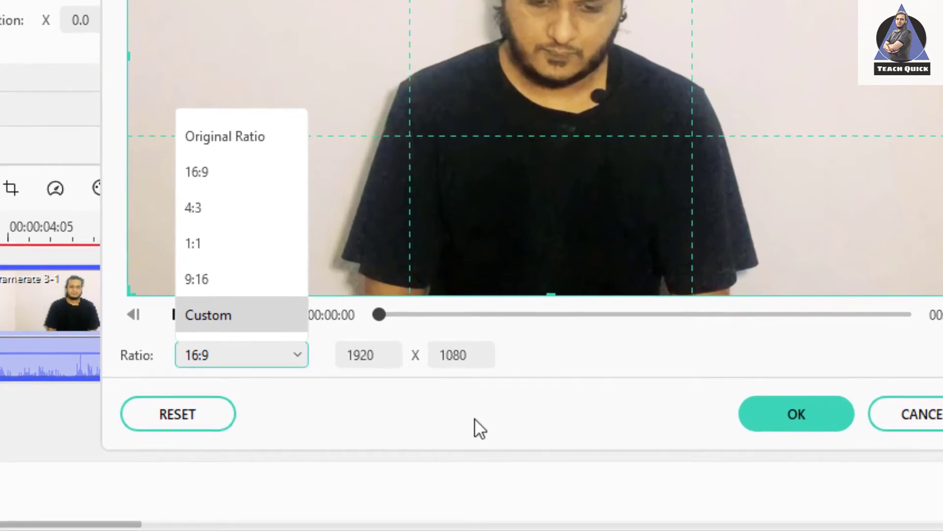
left_click(439, 444)
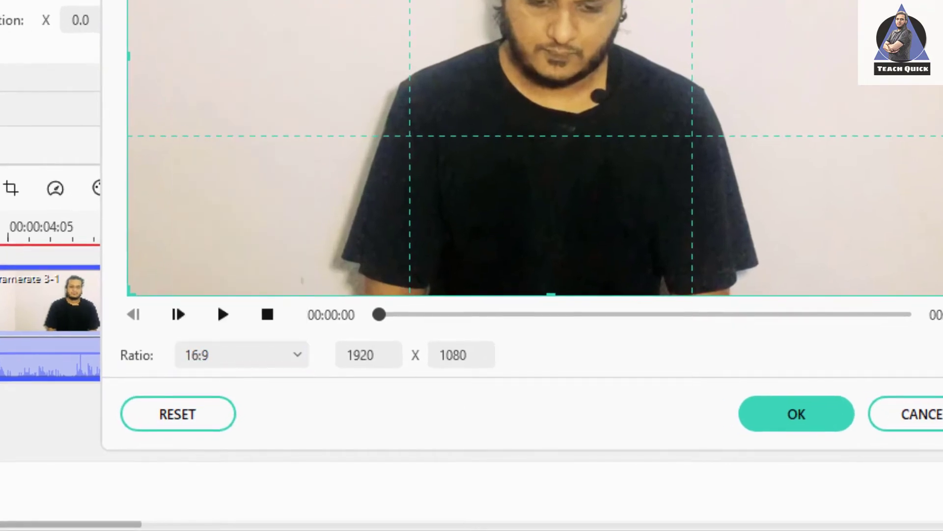
left_click_drag(128, 0, 248, 0)
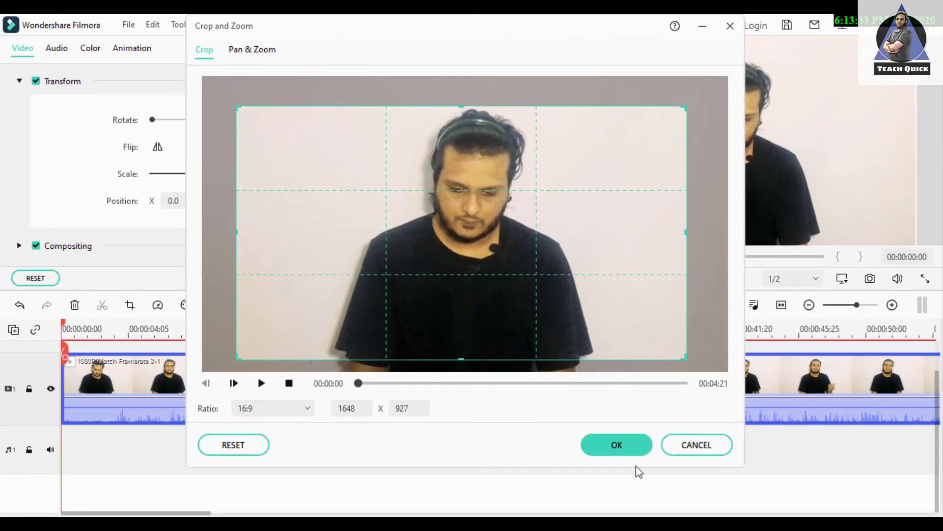
left_click(618, 446)
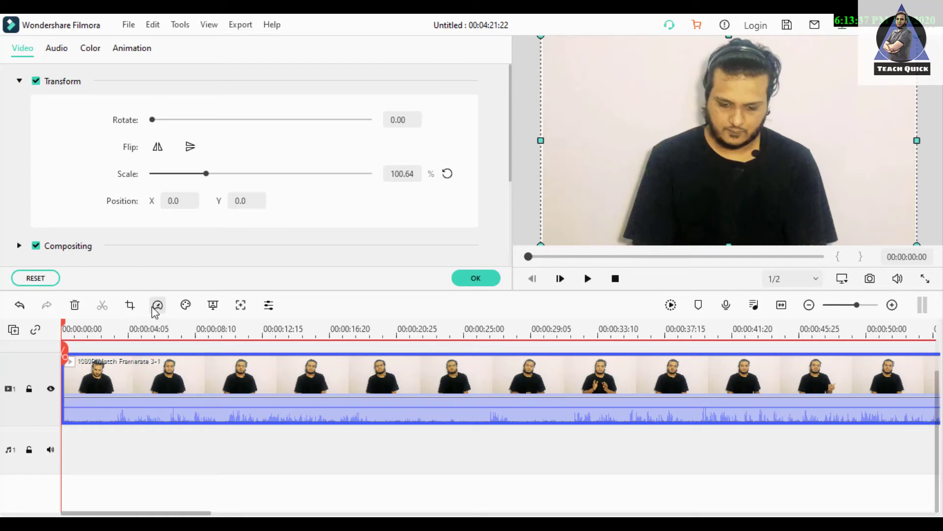
Step: Resize the clip's 16:9 crop area to 1280 × 720, move it over the man, and accept the crop and clip properties
left_click(129, 307)
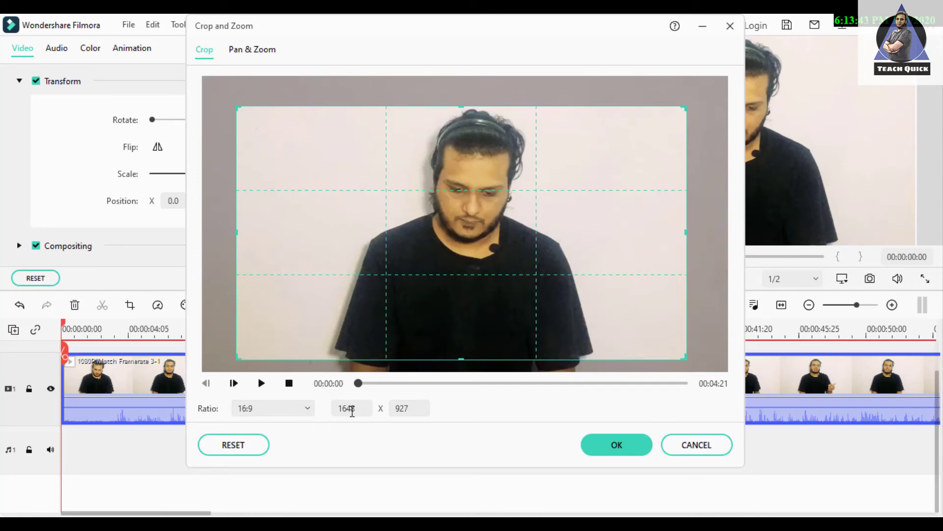
left_click_drag(352, 412, 329, 412)
type("1080")
left_click(421, 408)
left_click_drag(418, 408, 388, 411)
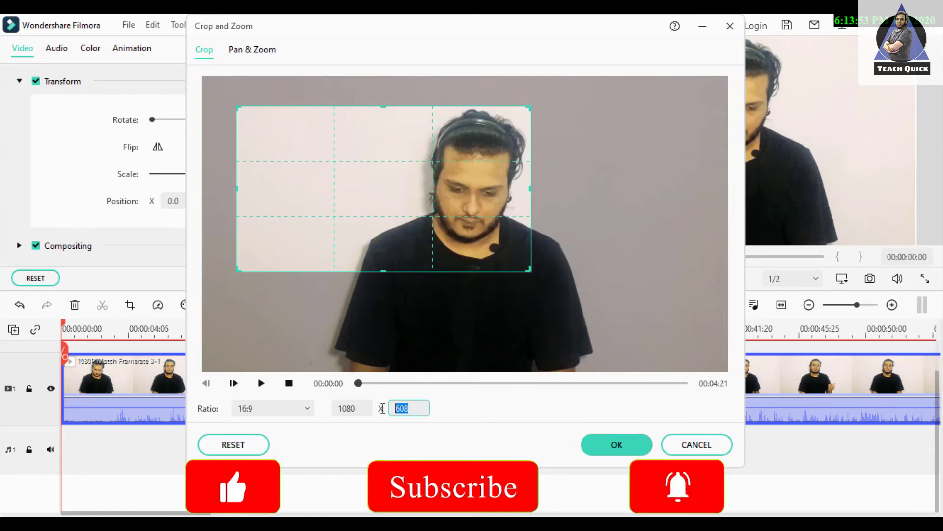
type("72")
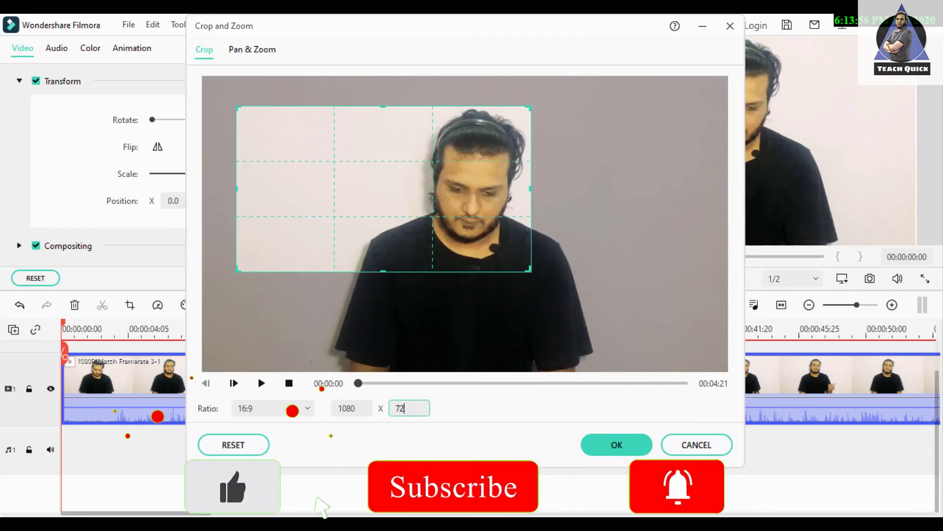
type("0")
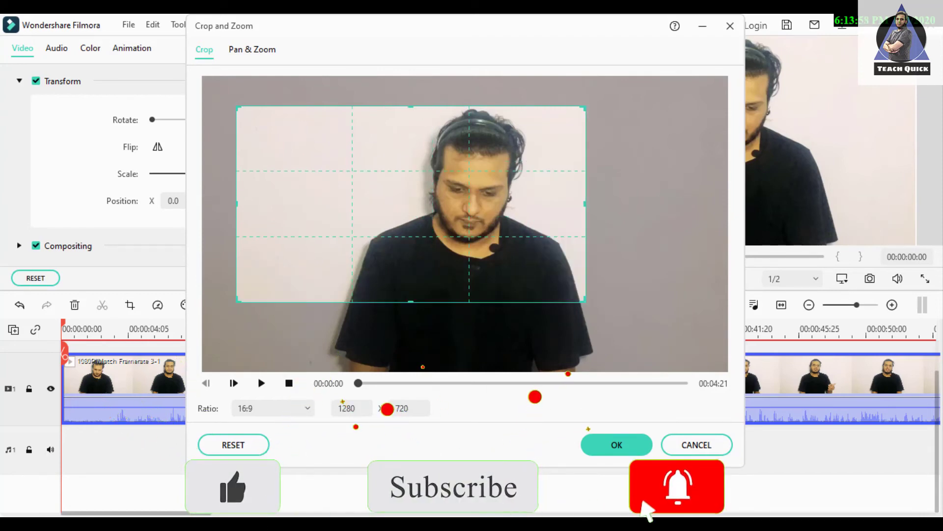
left_click_drag(447, 164, 516, 173)
left_click(614, 445)
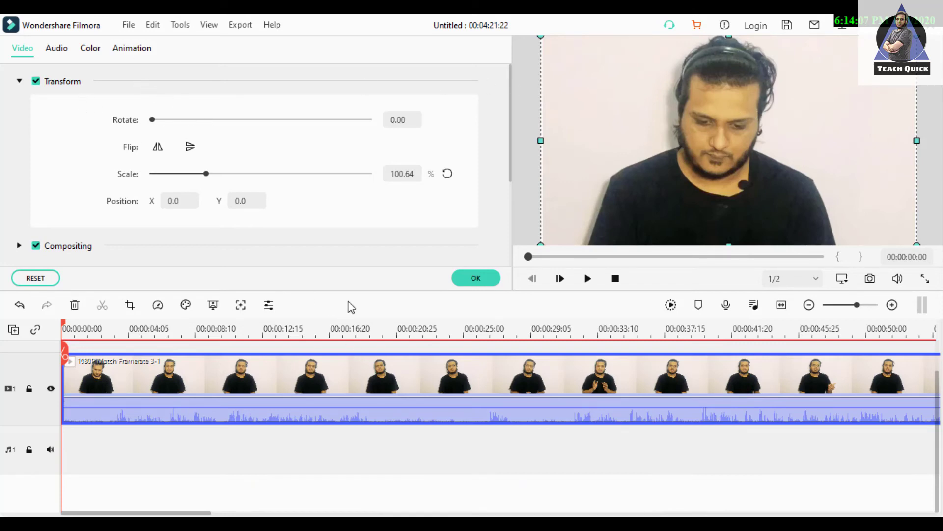
left_click(462, 283)
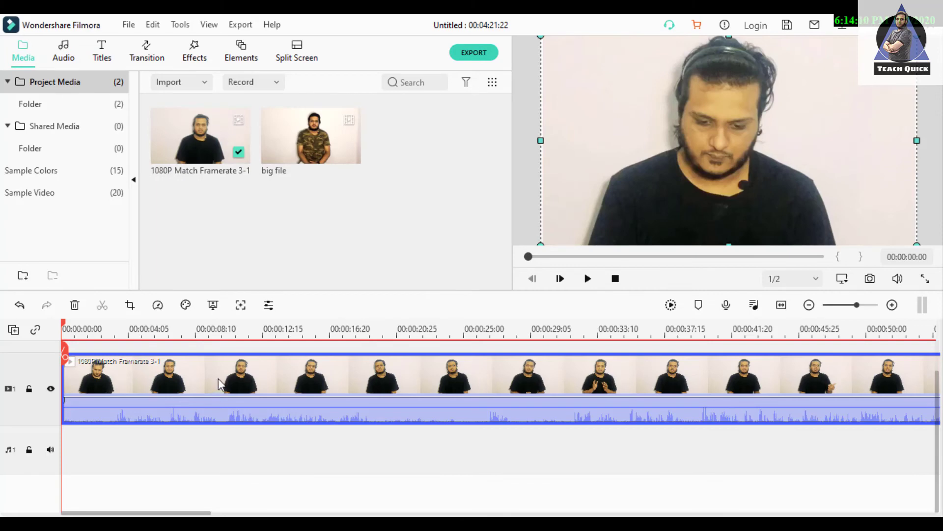
Step: Reopen the clip's video properties, expand the compositing settings, and try the opacity control, ending at 100%
double_click(218, 378)
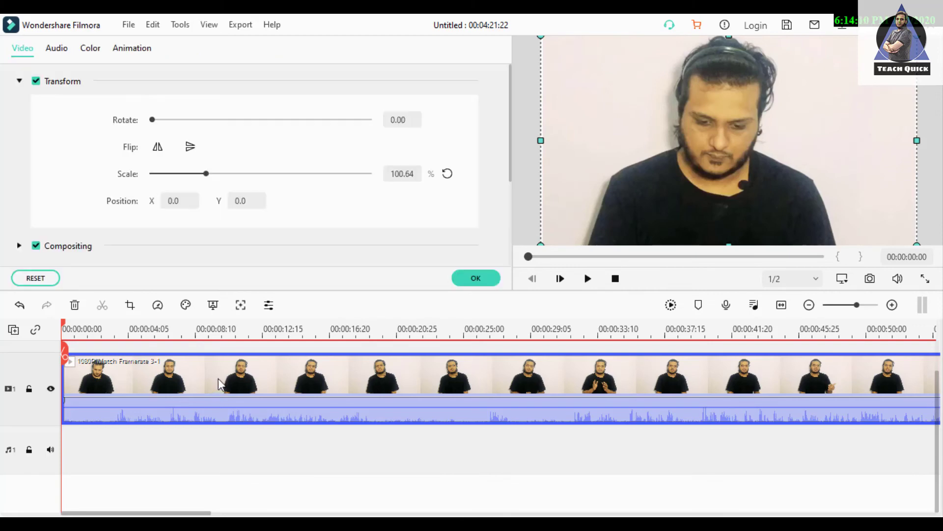
left_click(19, 82)
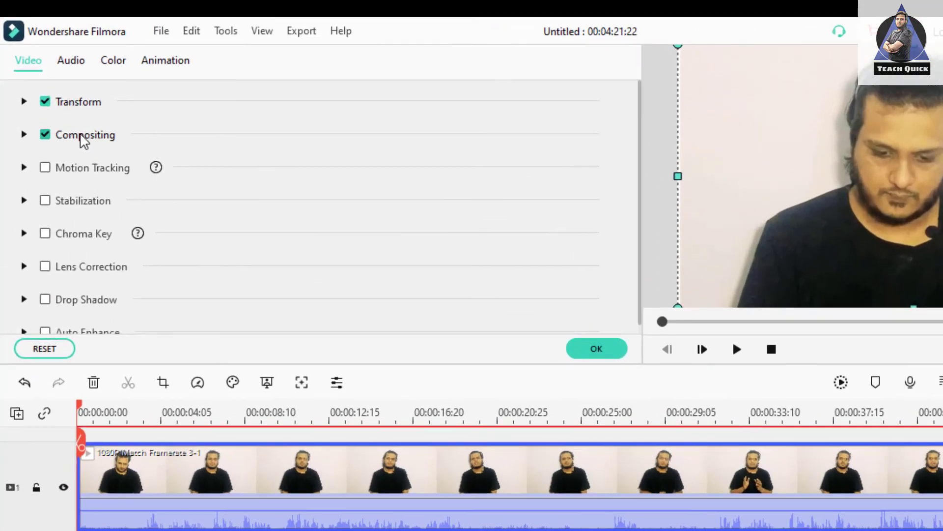
left_click(52, 109)
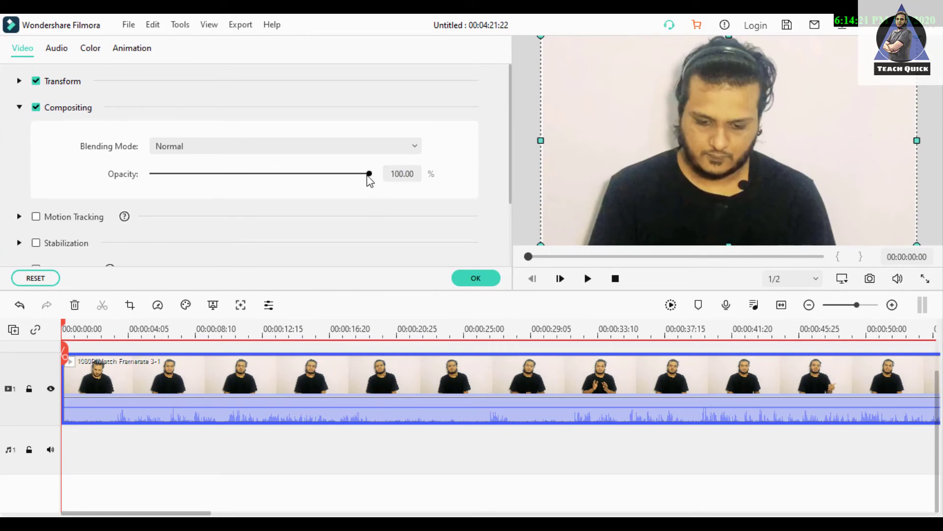
left_click_drag(367, 175, 387, 180)
Step: Enable Auto Enhance for the clip and show its amount setting
scroll(298, 212, "down", 2)
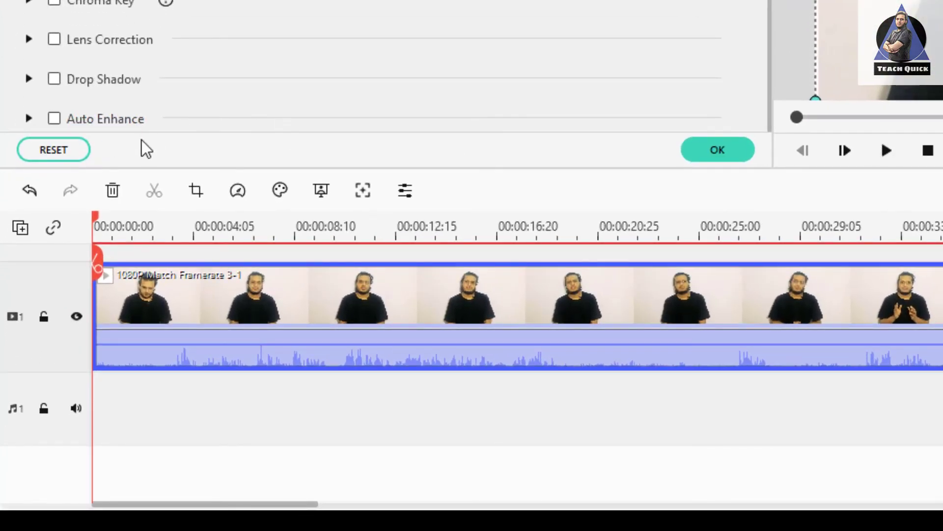
left_click(82, 124)
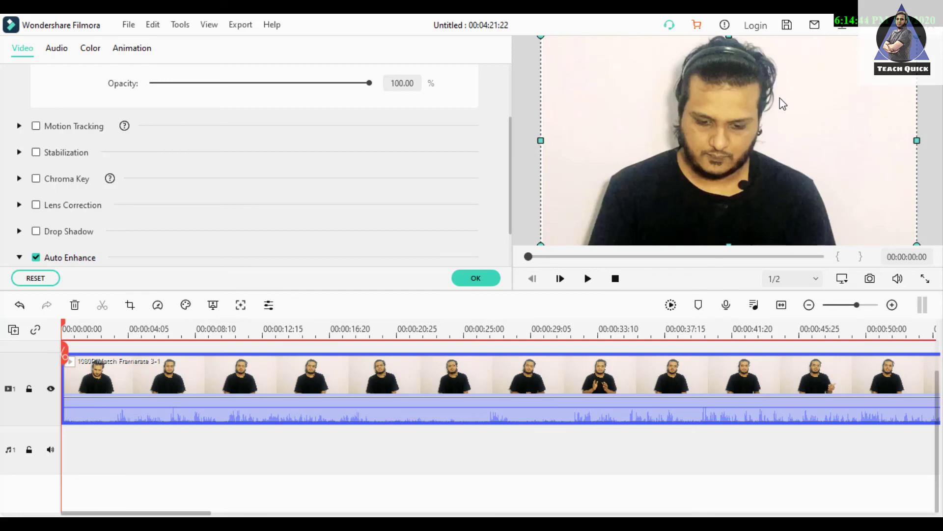
scroll(141, 264, "down", 1)
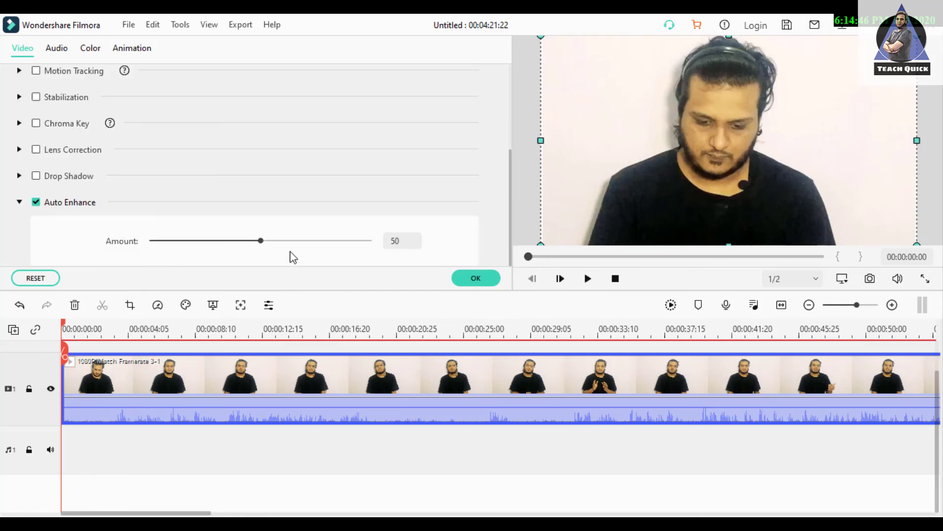
Step: Try different Auto Enhance amounts, reset the amount to its default, and accept the clip's properties
left_click_drag(260, 240, 350, 241)
left_click(231, 240)
left_click_drag(231, 242, 287, 249)
left_click(454, 240)
scroll(391, 249, "up", 5)
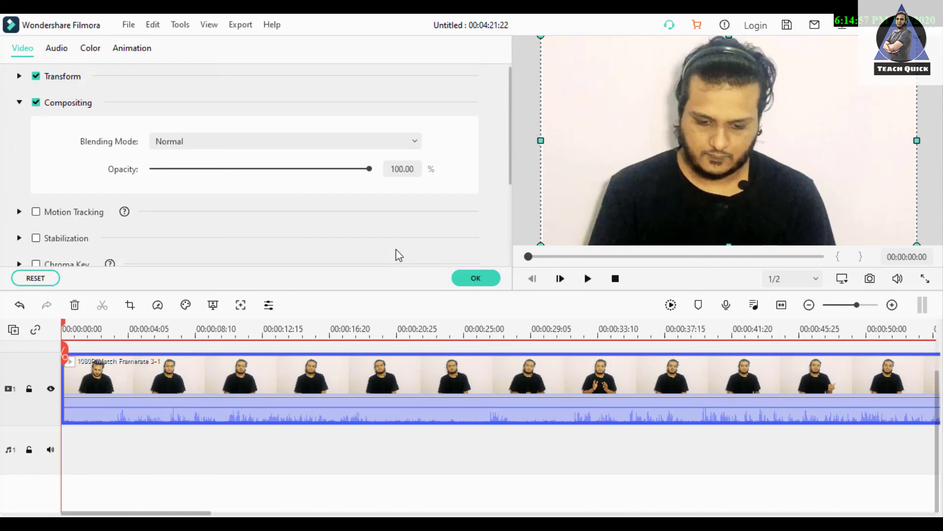
scroll(399, 255, "down", 5)
left_click(475, 277)
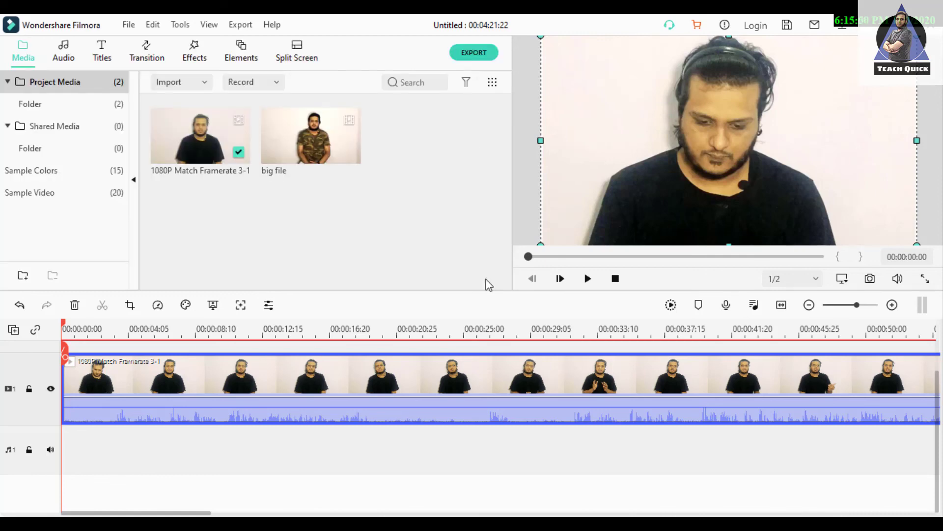
Step: View the color correction and color match options, and enable Chroma Key with green for the clip
left_click(186, 308)
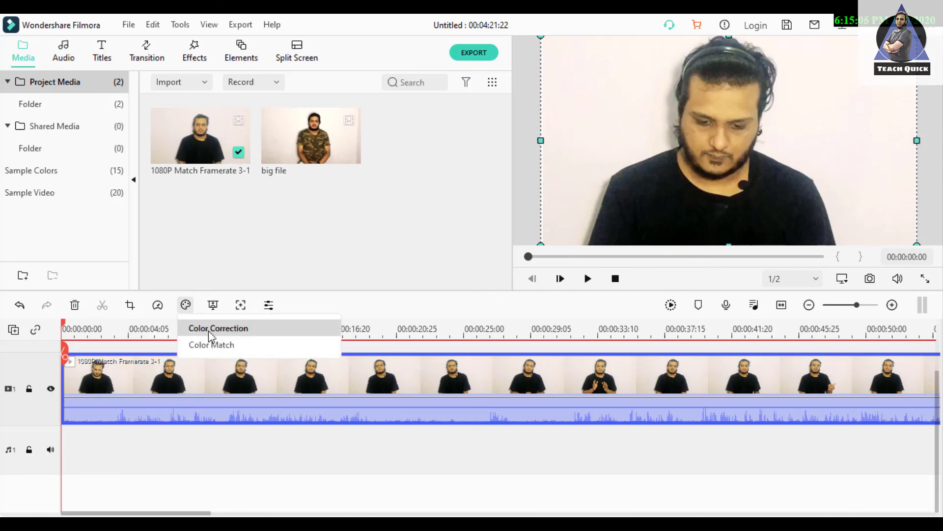
left_click(213, 305)
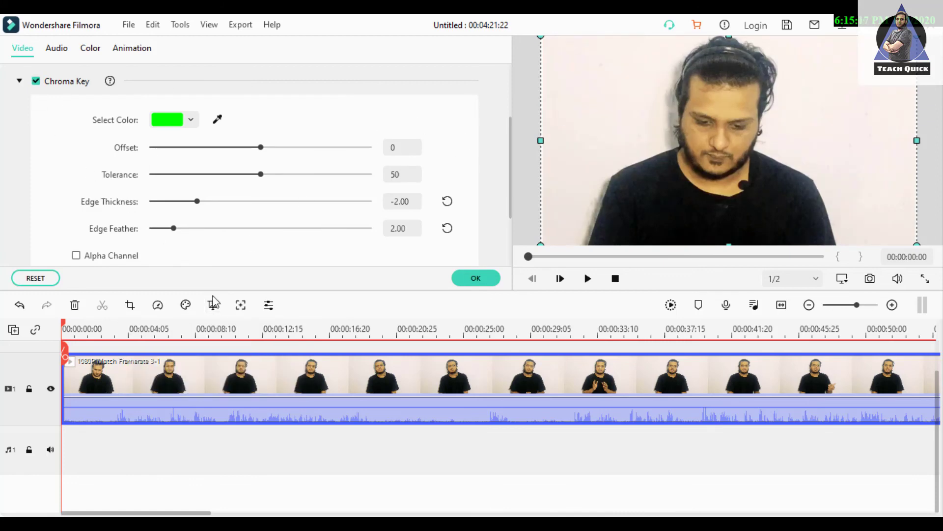
Step: Try to start motion tracking on the clip, decline removing its existing motions, and minimize the Filmora window
left_click(240, 305)
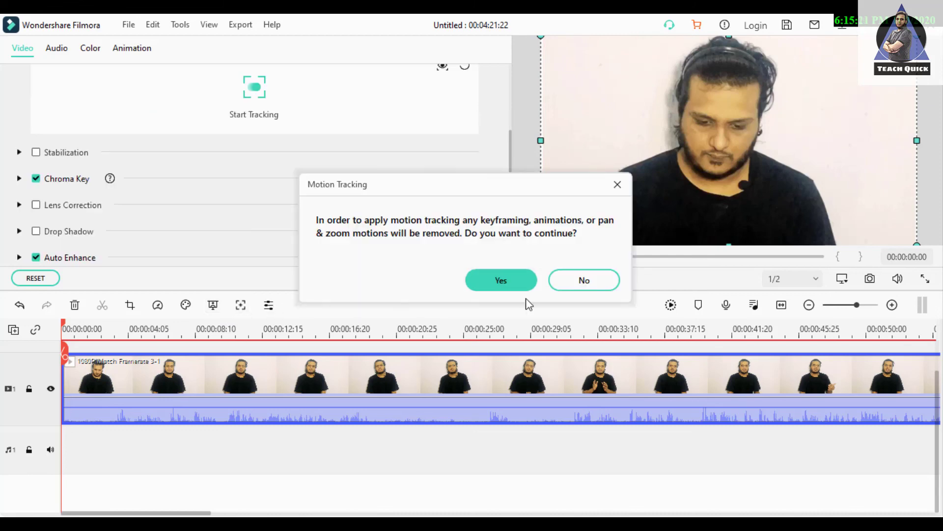
left_click(588, 280)
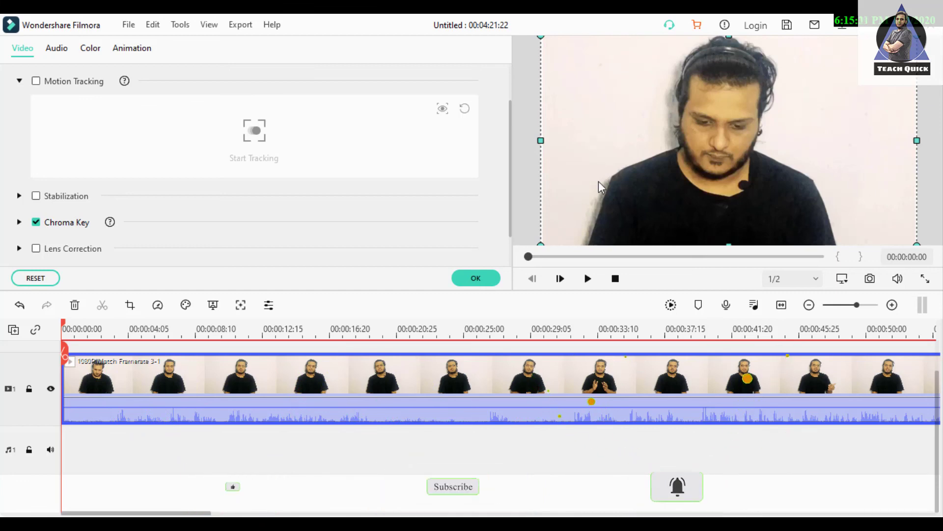
left_click(593, 523)
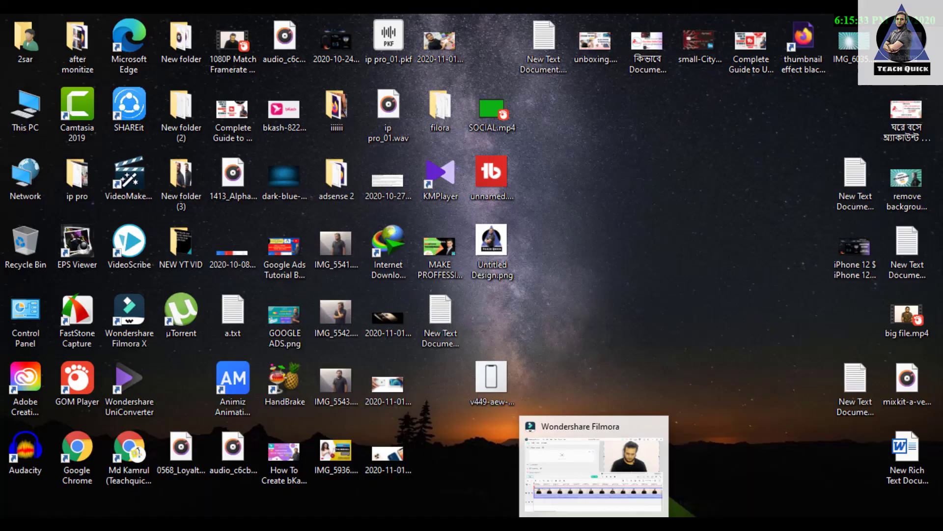